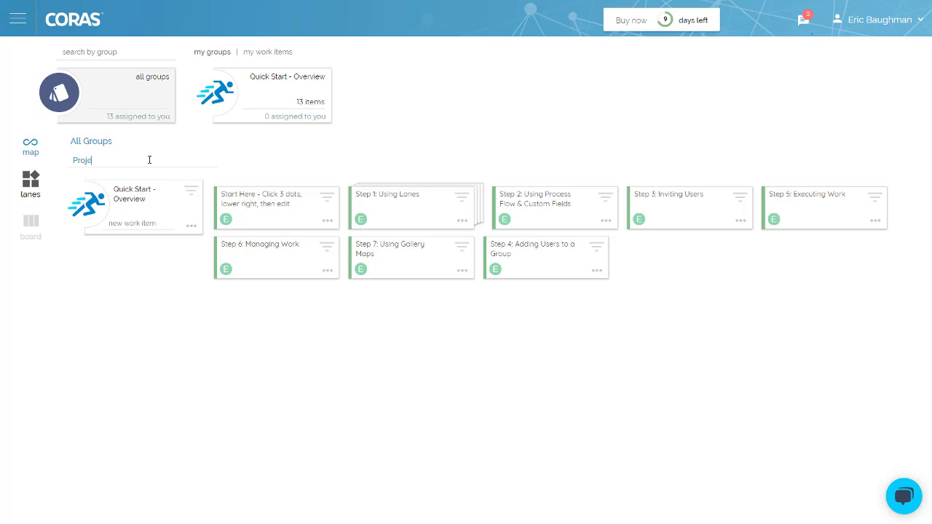
# Create the Project, Initiative and Sprint groups one after another in the new group field
pyautogui.press('Return')
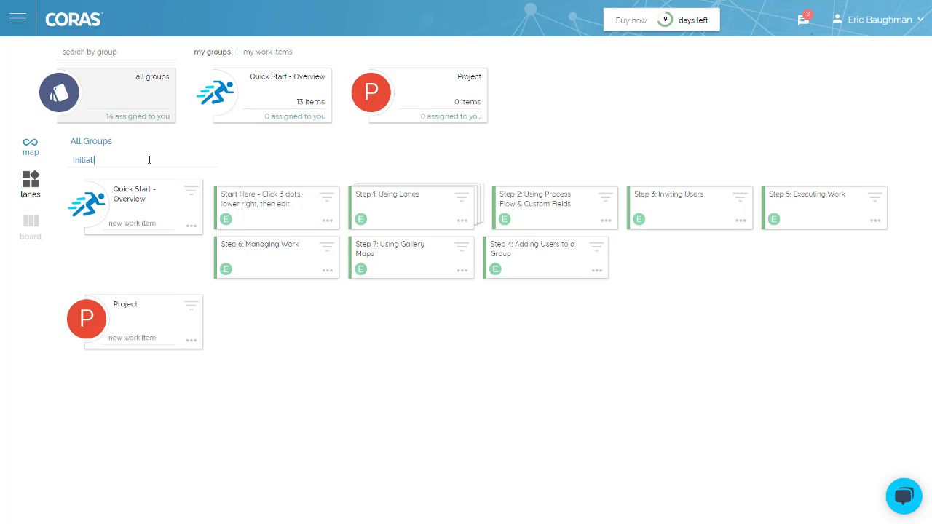
pyautogui.write('Initiative')
pyautogui.press('Return')
pyautogui.write('s')
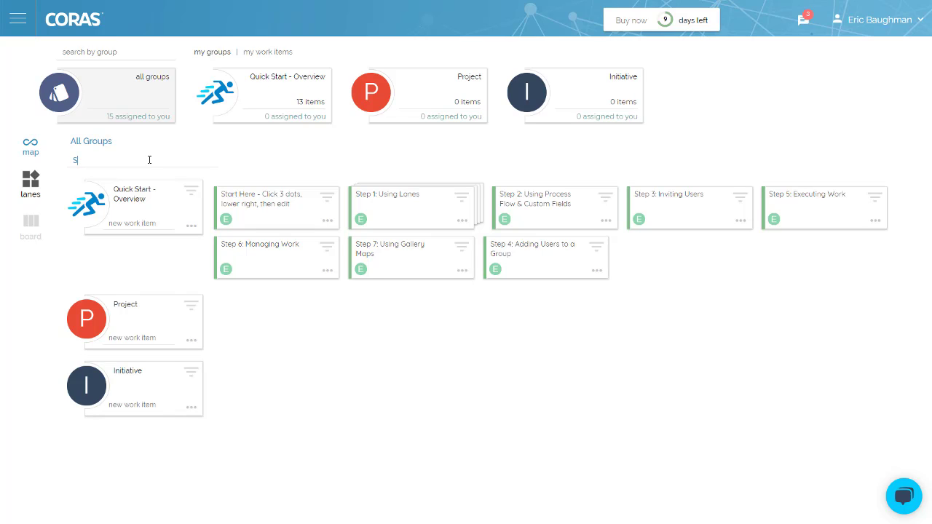
pyautogui.write('print')
pyautogui.press('Return')
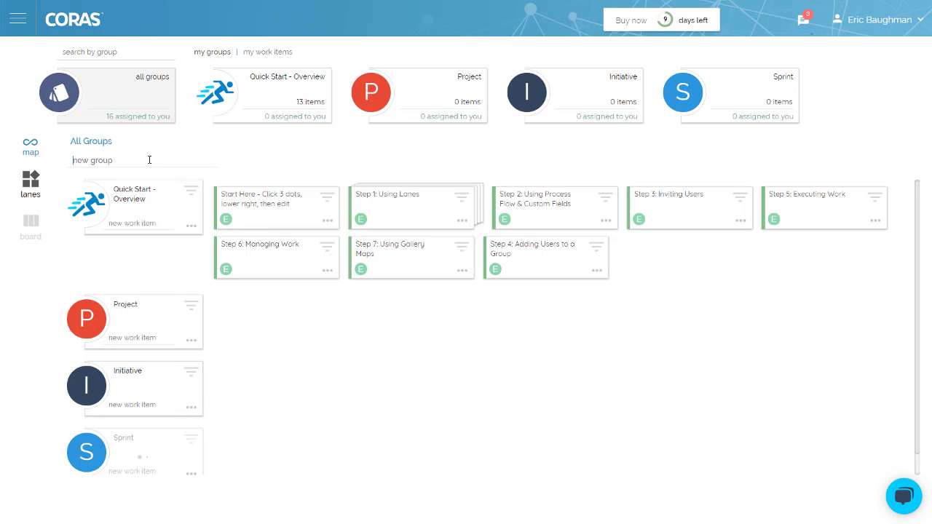
pyautogui.scroll(1, 886, 398)
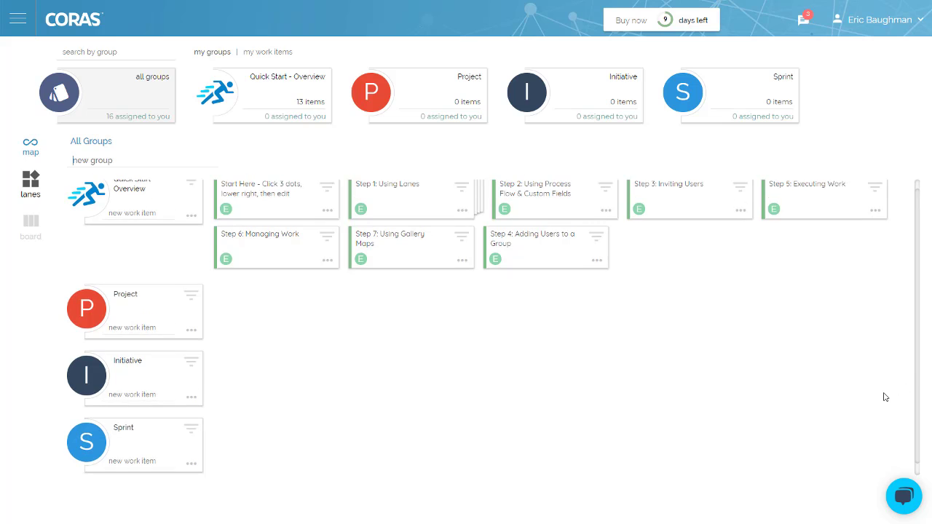
pyautogui.click(192, 226)
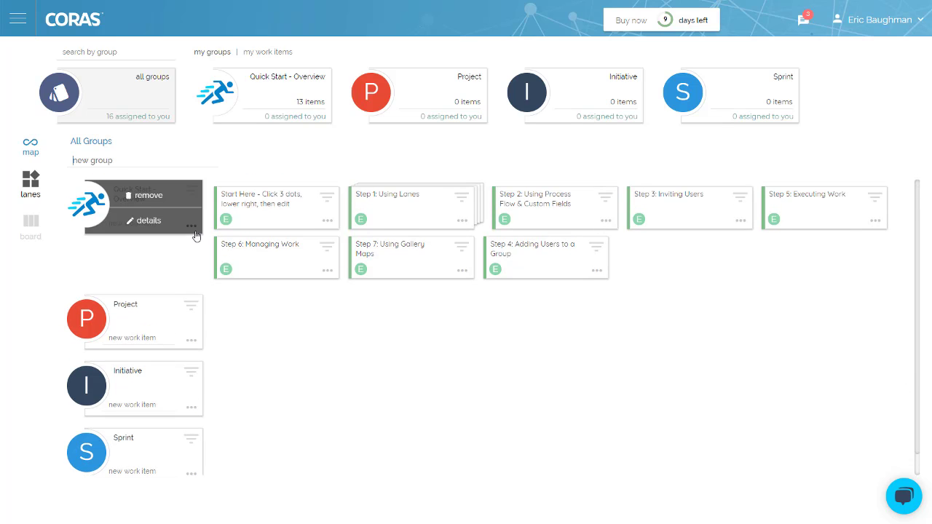
pyautogui.click(148, 221)
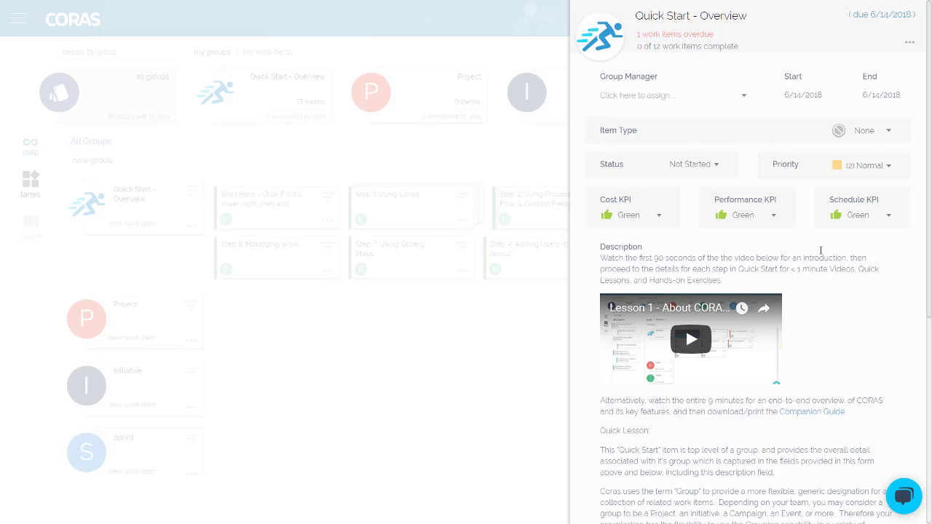
pyautogui.click(713, 169)
pyautogui.click(713, 168)
pyautogui.click(535, 365)
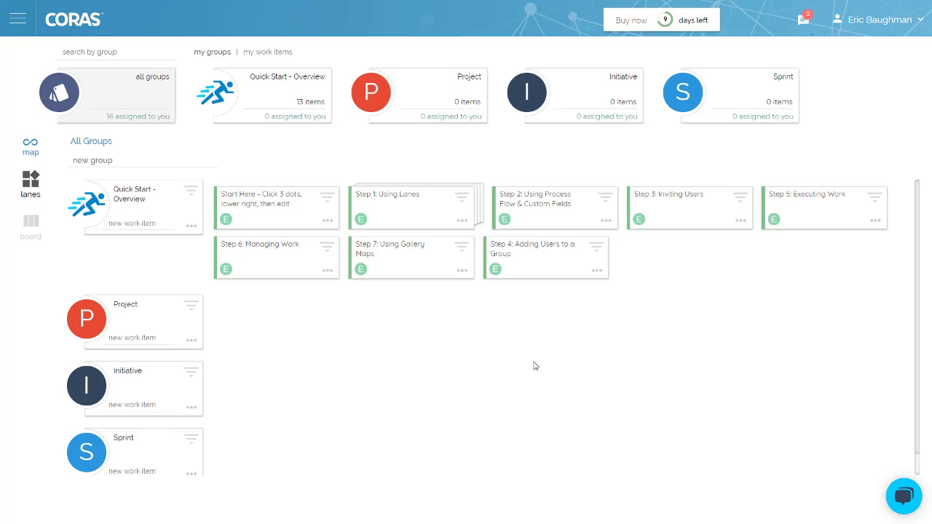
pyautogui.click(327, 221)
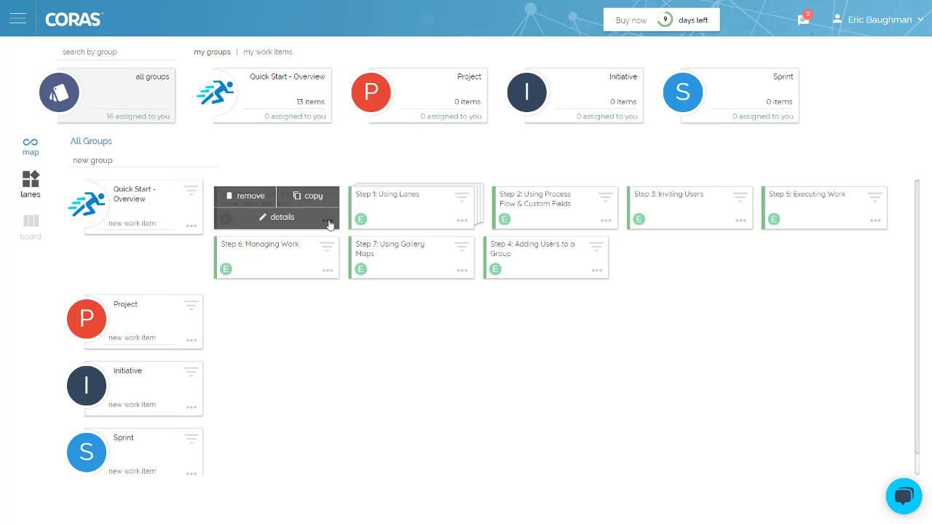
pyautogui.click(282, 218)
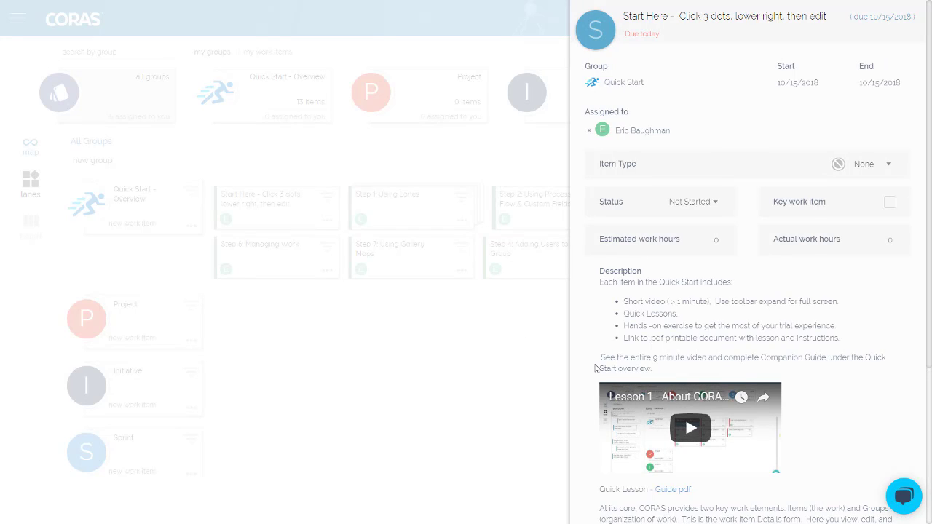
pyautogui.click(502, 376)
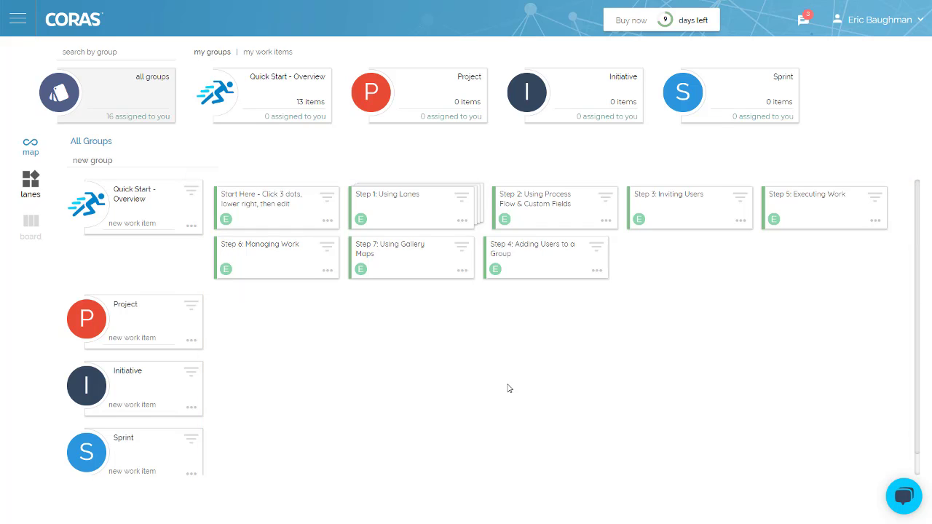
# Add Item 1, Item 2 and Item 3 to the Project group and move Item 2 last
pyautogui.click(152, 331)
pyautogui.write('Item')
pyautogui.press('Return')
pyautogui.write('Item')
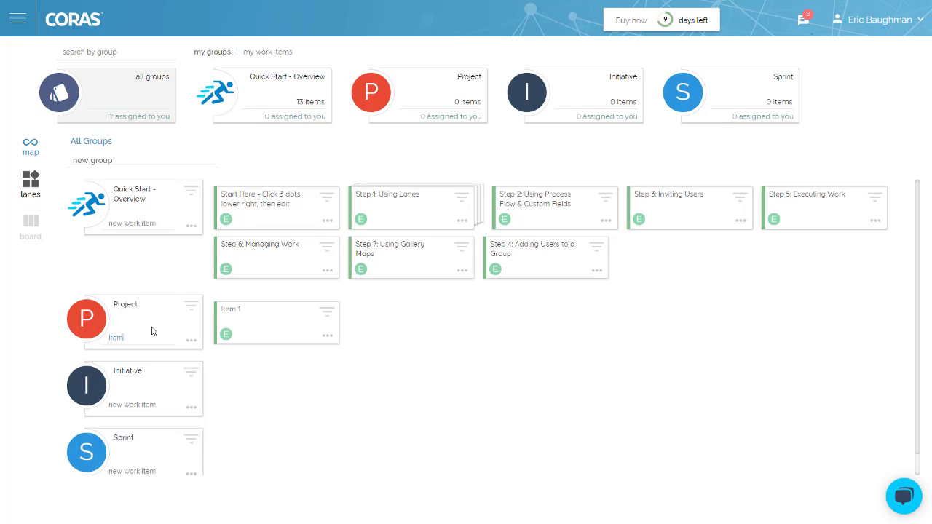
pyautogui.write(' 2')
pyautogui.press('Return')
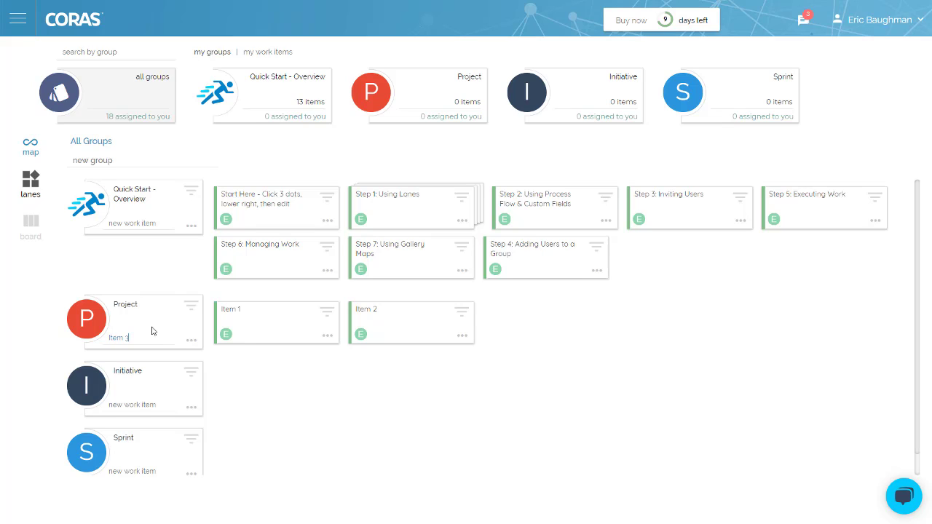
pyautogui.write('Item 3')
pyautogui.press('Return')
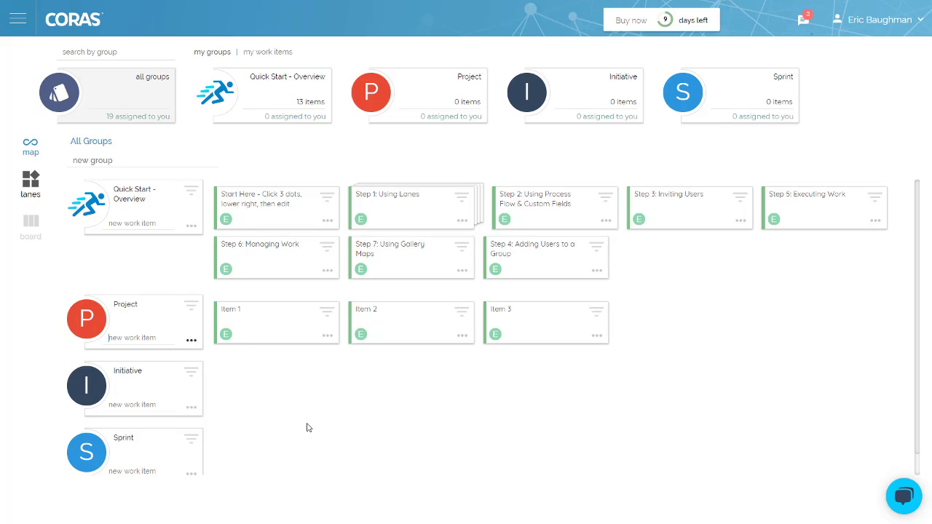
pyautogui.moveTo(433, 334); pyautogui.dragTo(625, 343)
# Move Step 5: Executing Work into Project and back, then inspect Step 1's child items
pyautogui.moveTo(786, 220); pyautogui.dragTo(736, 347)
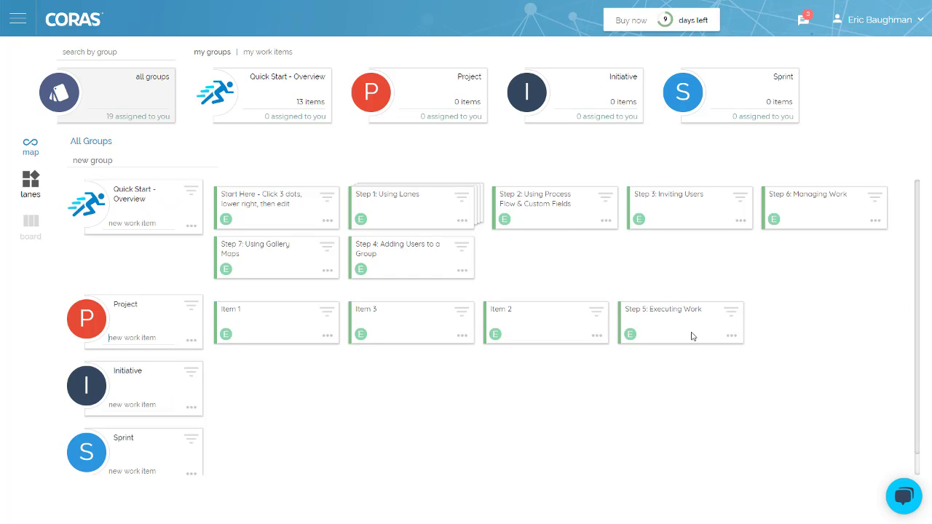
pyautogui.moveTo(688, 335); pyautogui.dragTo(807, 222)
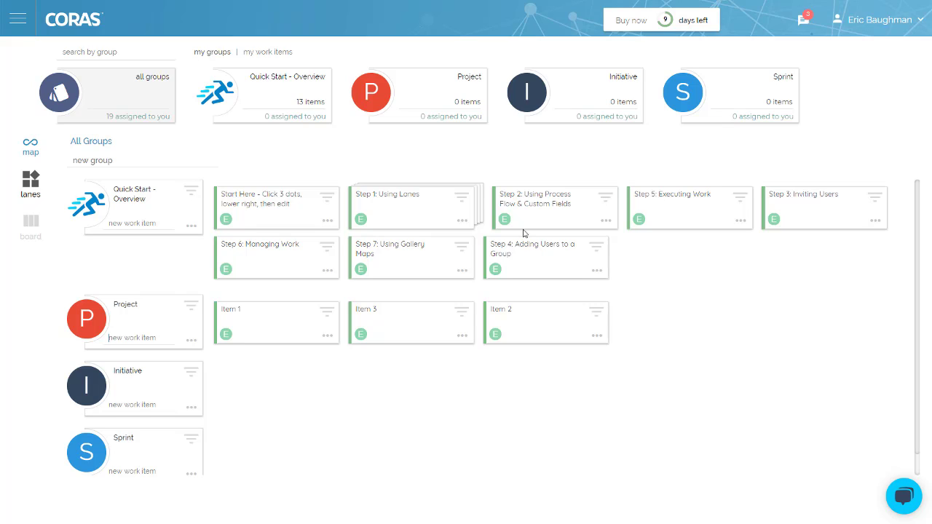
pyautogui.click(461, 199)
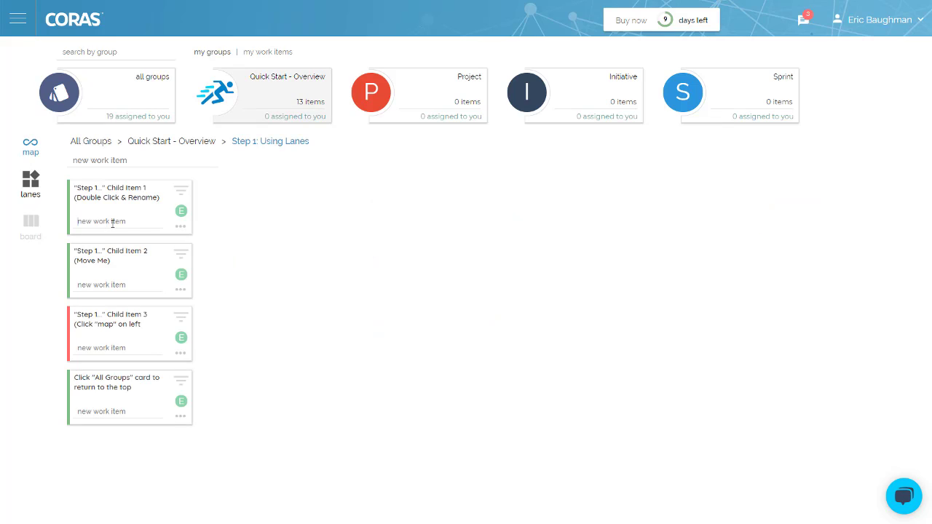
pyautogui.click(91, 143)
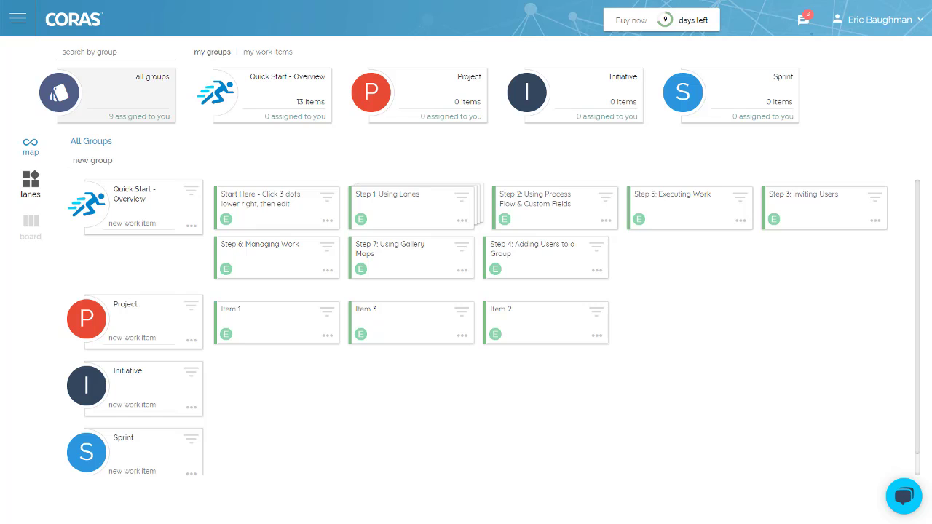
# Load the Marketing - Marketing Campaign gallery map into the Initiative group, then return home
pyautogui.click(591, 90)
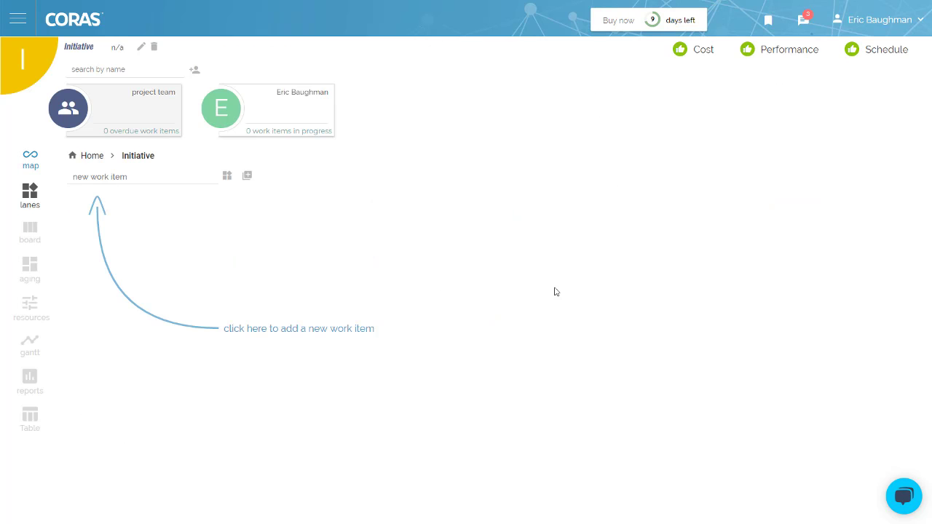
pyautogui.click(227, 179)
pyautogui.moveTo(211, 247); pyautogui.dragTo(243, 428)
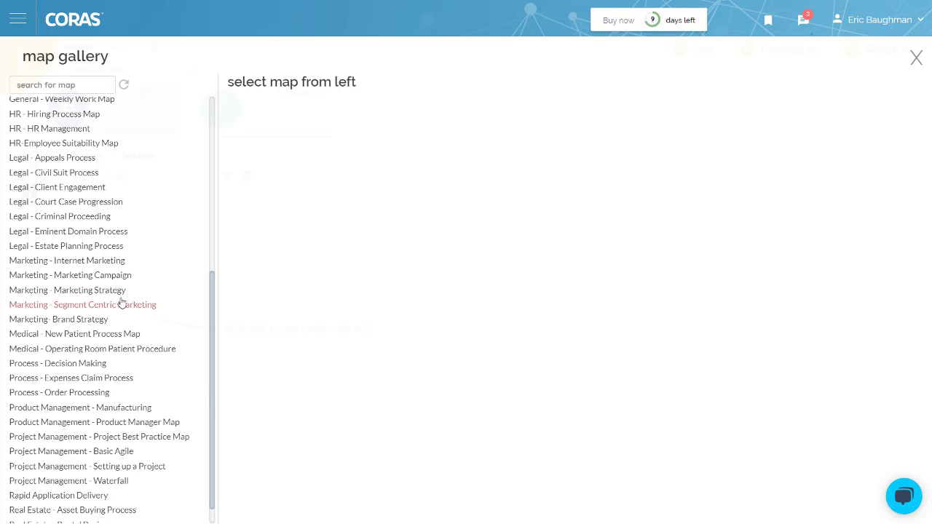
pyautogui.click(95, 275)
pyautogui.click(883, 92)
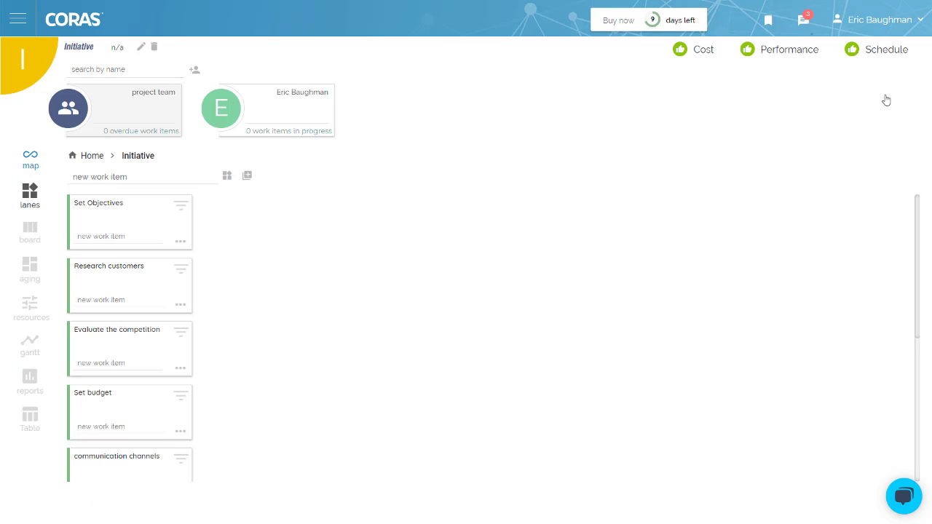
pyautogui.click(17, 19)
pyautogui.click(20, 55)
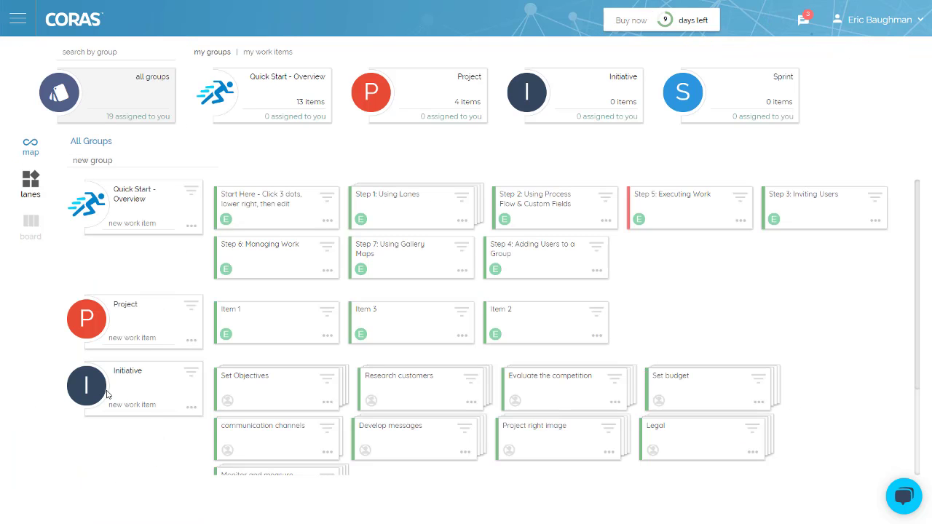
pyautogui.click(348, 392)
pyautogui.click(32, 154)
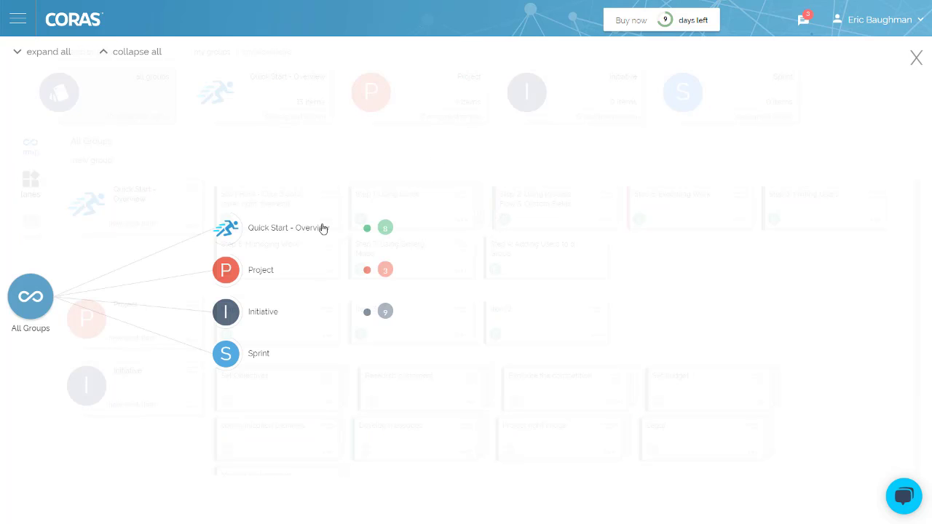
pyautogui.click(369, 315)
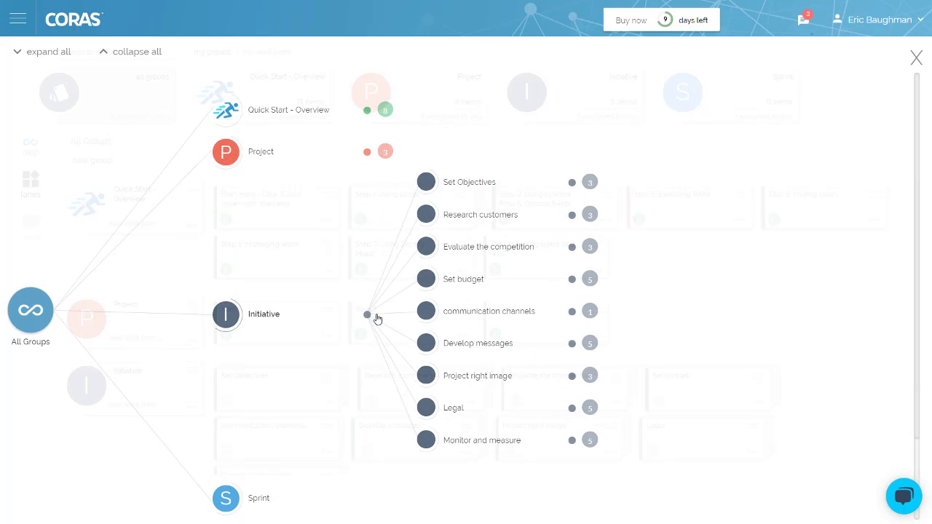
pyautogui.click(572, 346)
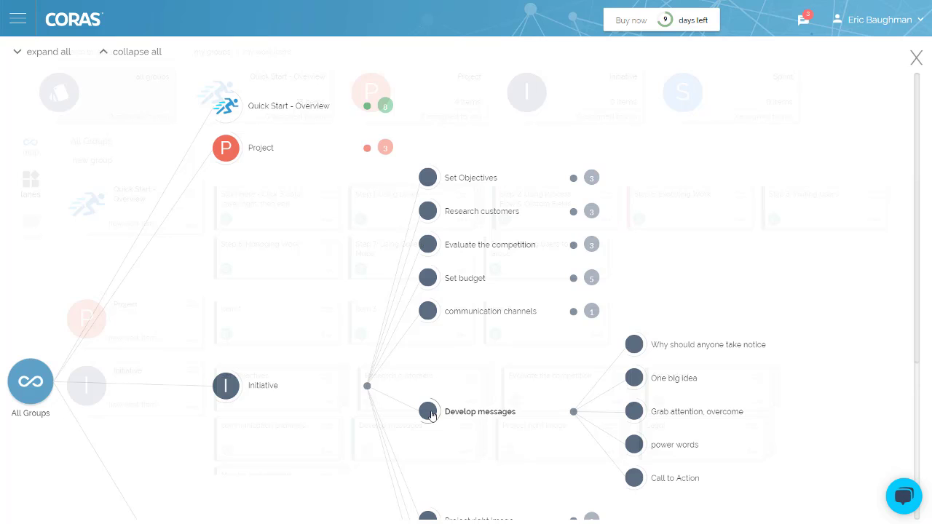
pyautogui.moveTo(432, 414)
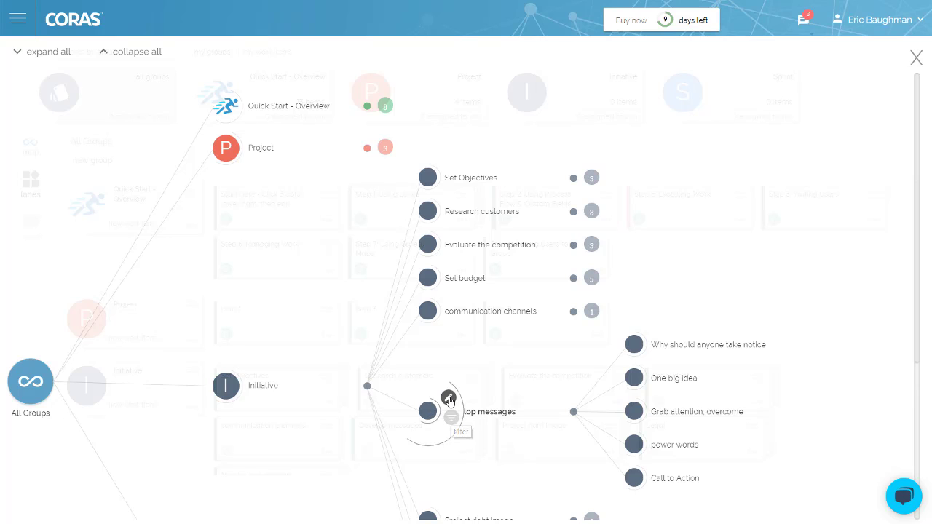
pyautogui.click(451, 416)
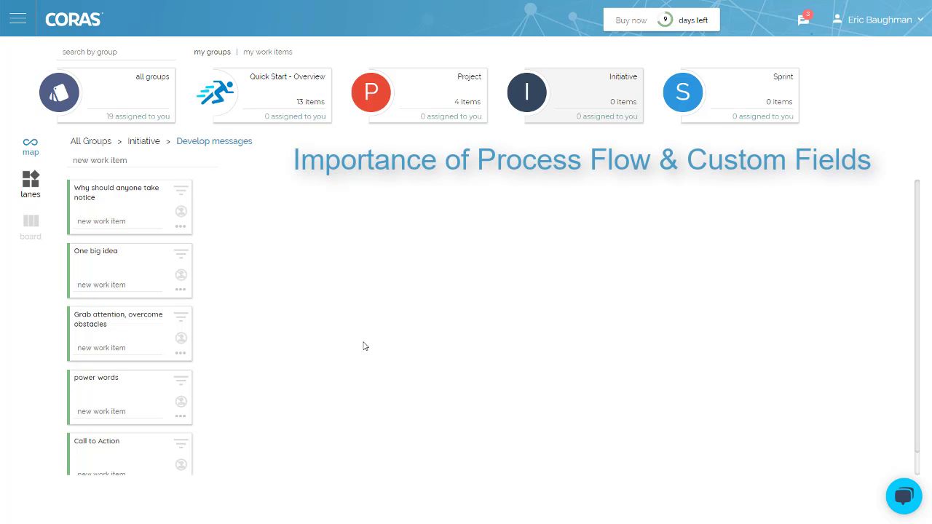
pyautogui.click(105, 144)
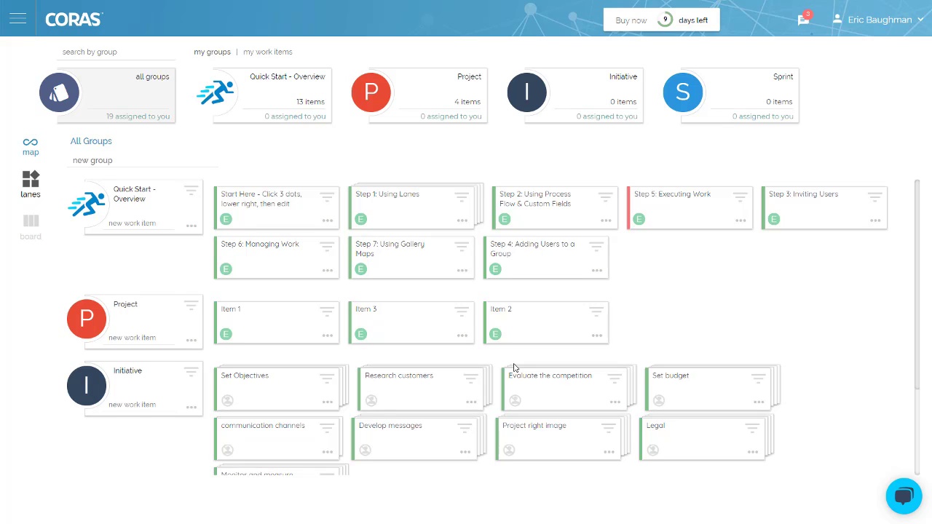
# Create a new process flow item type named Approval from the account options
pyautogui.click(886, 22)
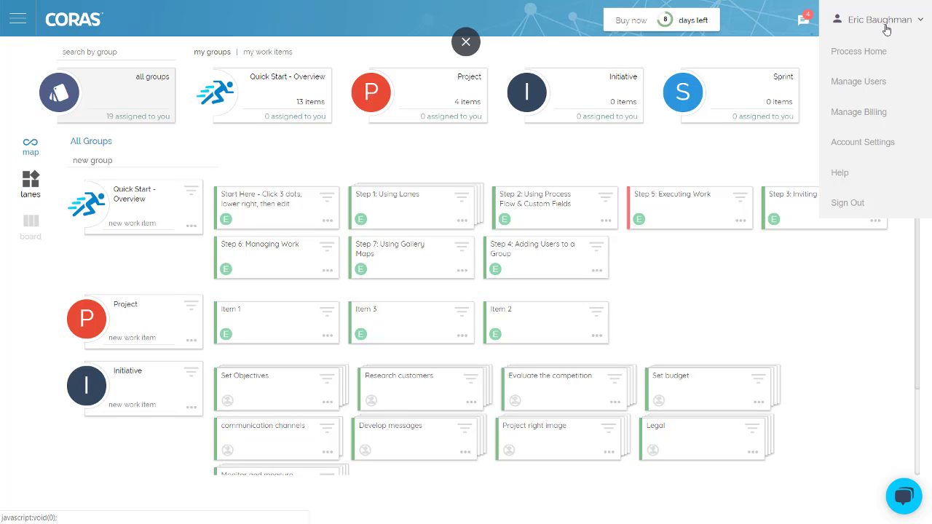
pyautogui.click(879, 52)
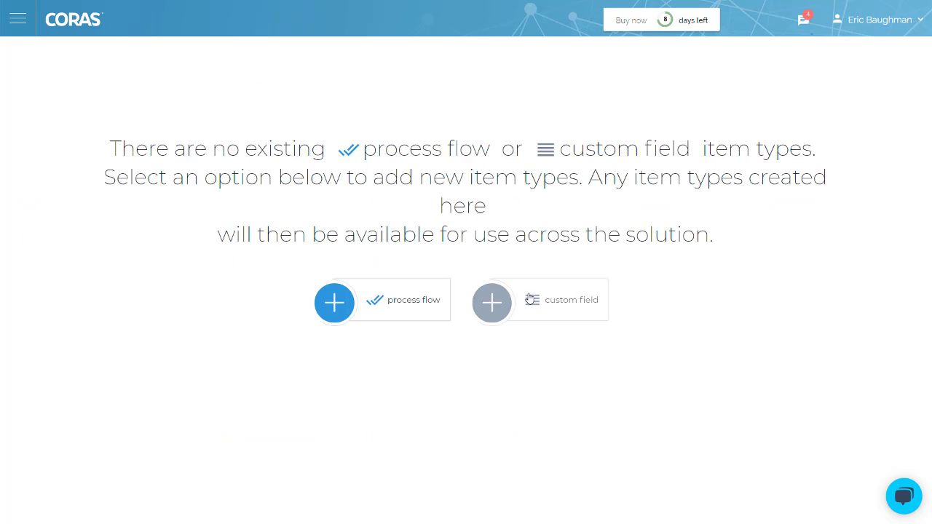
pyautogui.click(339, 307)
pyautogui.write('Approval')
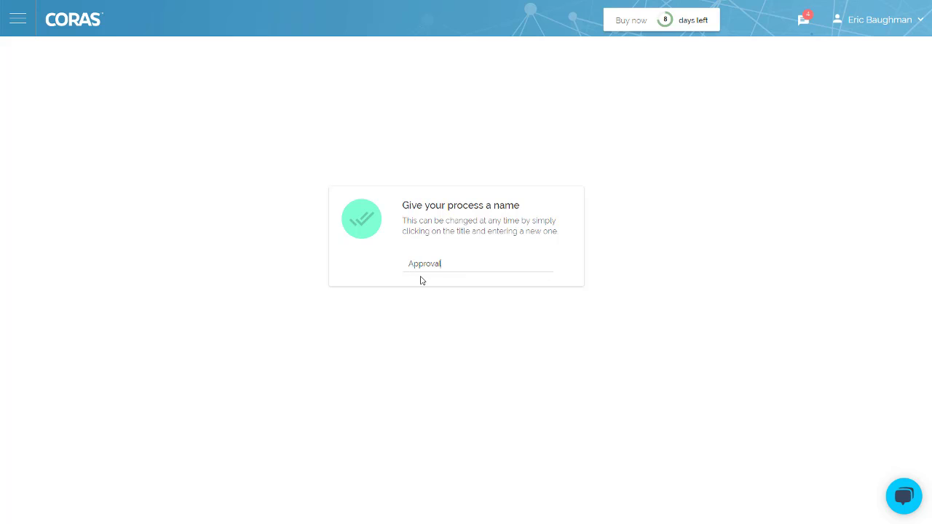
pyautogui.press('Return')
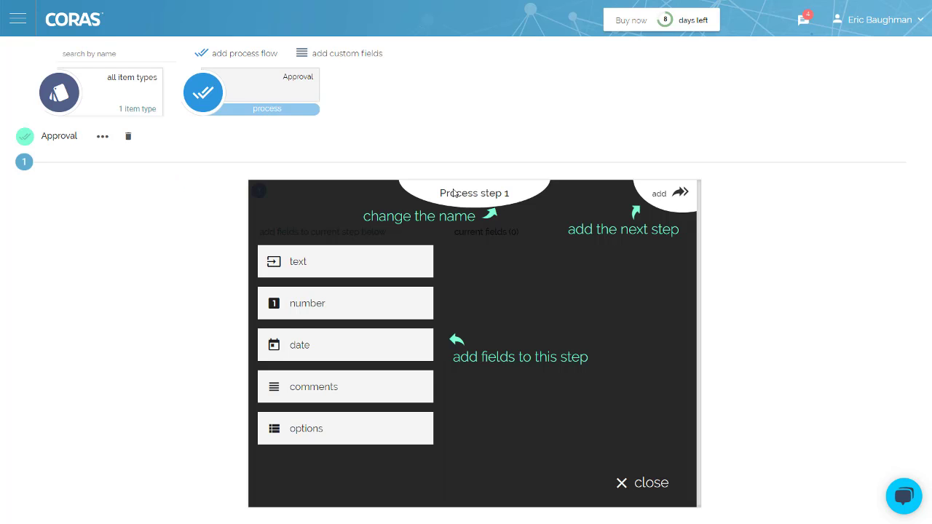
# Name the first step Submit and give it text, date and comments fields
pyautogui.click(453, 190)
pyautogui.write('Submit')
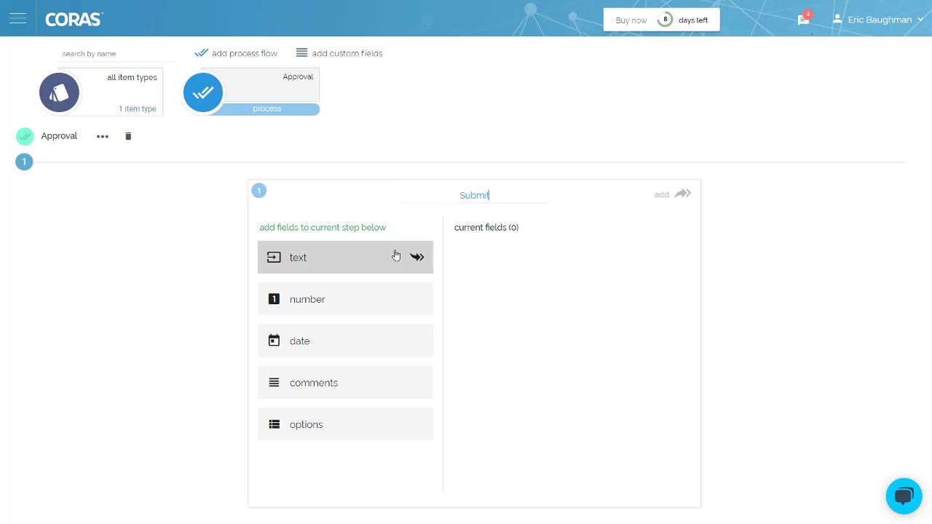
pyautogui.click(395, 256)
pyautogui.click(363, 354)
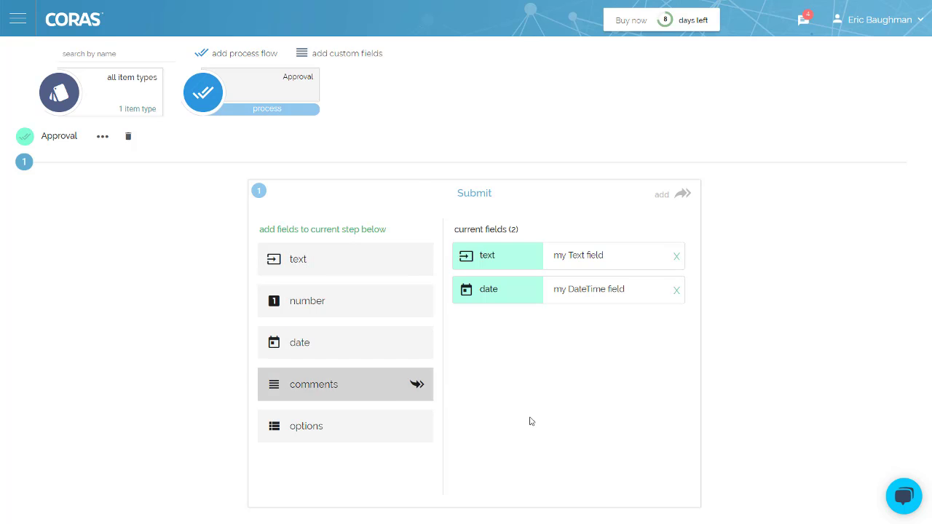
pyautogui.click(385, 396)
# Add a second step named Review with text, date and comments fields
pyautogui.click(682, 193)
pyautogui.click(513, 195)
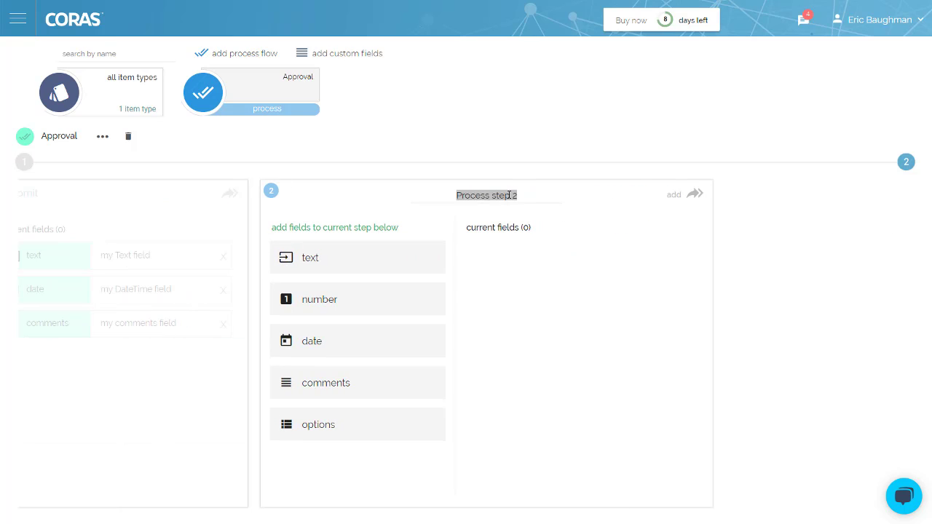
pyautogui.write('Review')
pyautogui.click(427, 259)
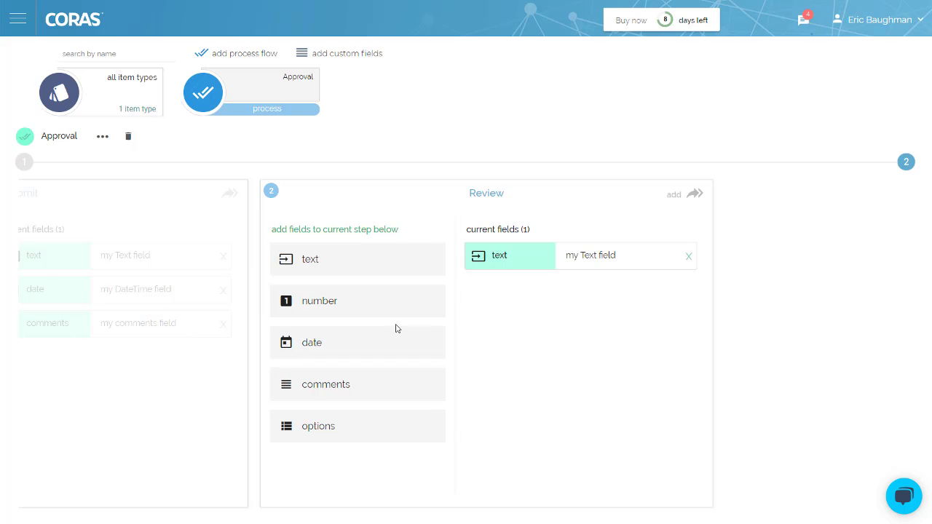
pyautogui.click(397, 337)
pyautogui.click(380, 393)
# Add a third step named Approve with text, date and comments fields, then return home
pyautogui.click(692, 194)
pyautogui.click(518, 191)
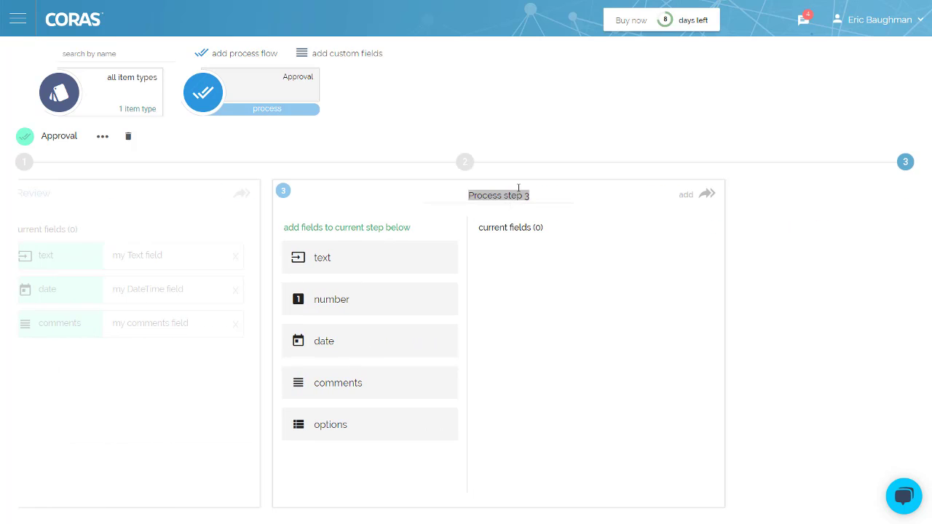
pyautogui.write('Approve')
pyautogui.click(418, 264)
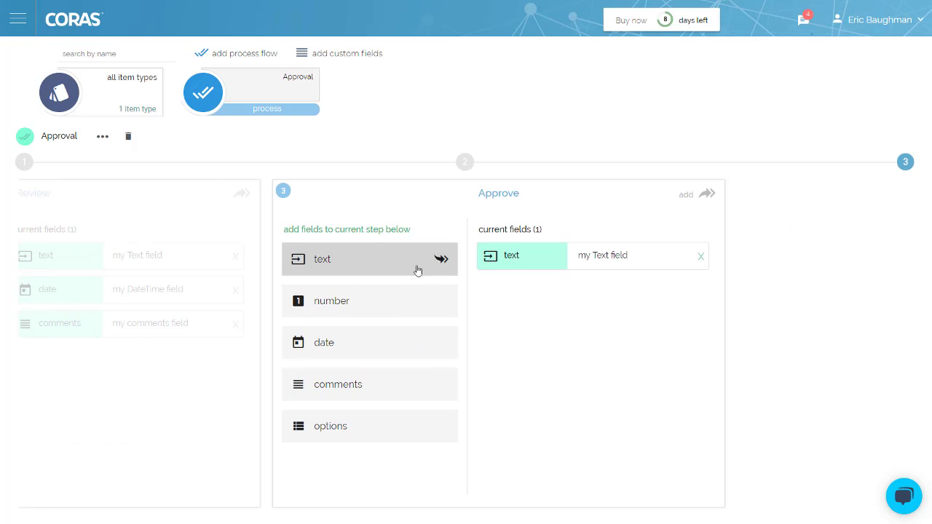
pyautogui.click(407, 342)
pyautogui.click(400, 385)
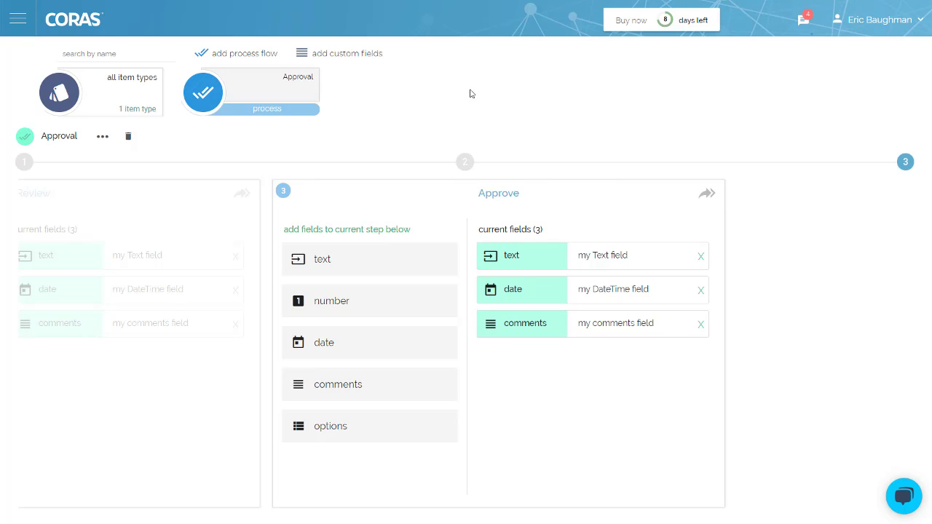
pyautogui.click(10, 11)
pyautogui.click(37, 59)
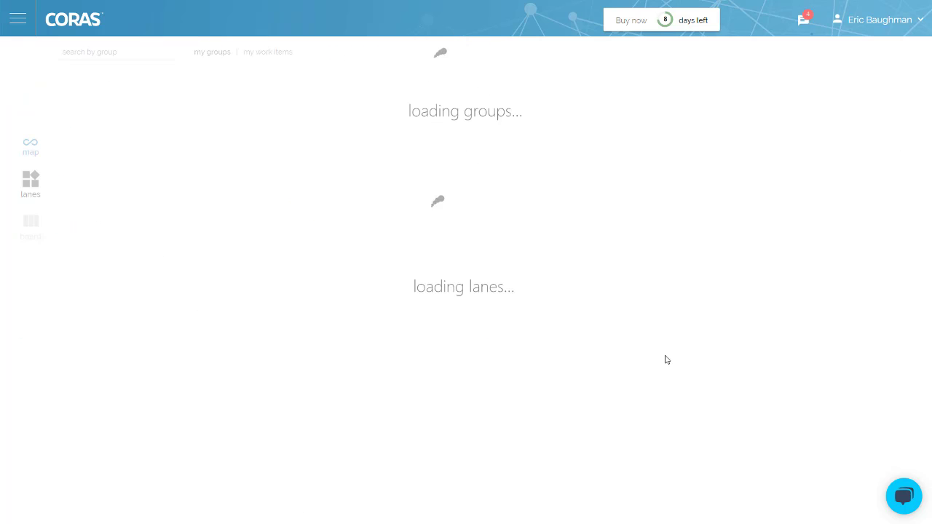
# Set the Start Here item's type to Approval and check its Review and Approve step forms
pyautogui.click(327, 219)
pyautogui.click(287, 215)
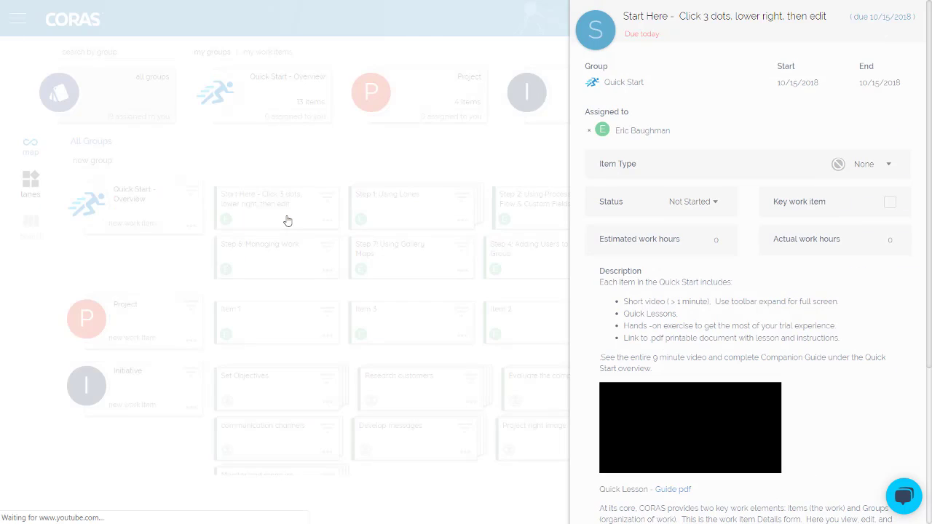
pyautogui.click(885, 164)
pyautogui.click(812, 232)
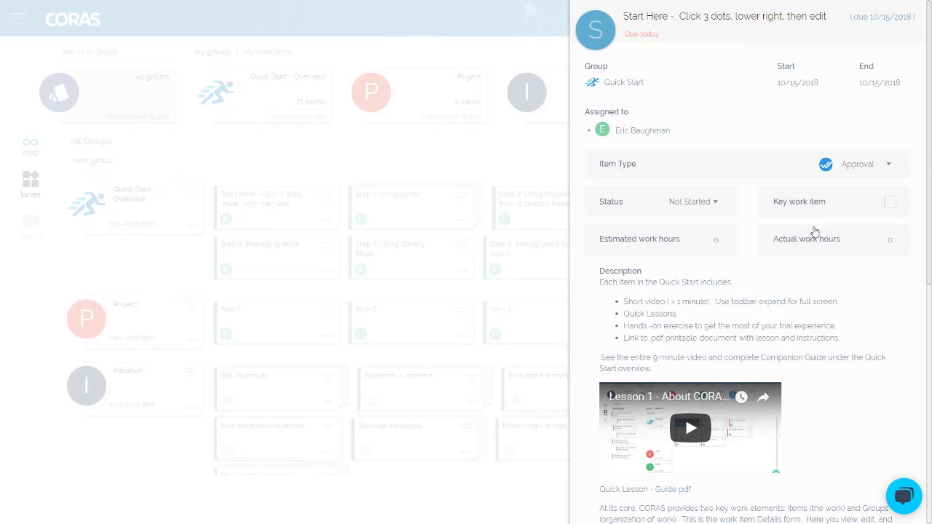
pyautogui.scroll(-5, 929, 216)
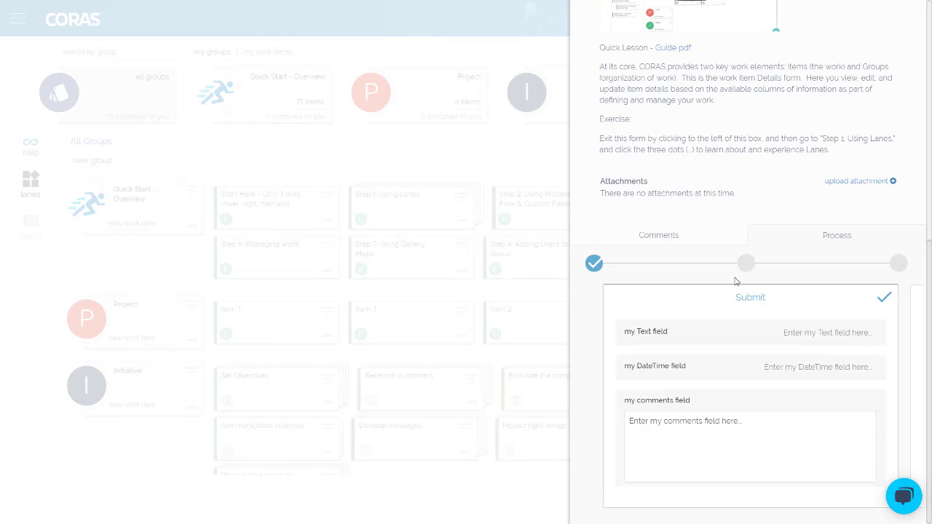
pyautogui.click(744, 263)
pyautogui.click(896, 264)
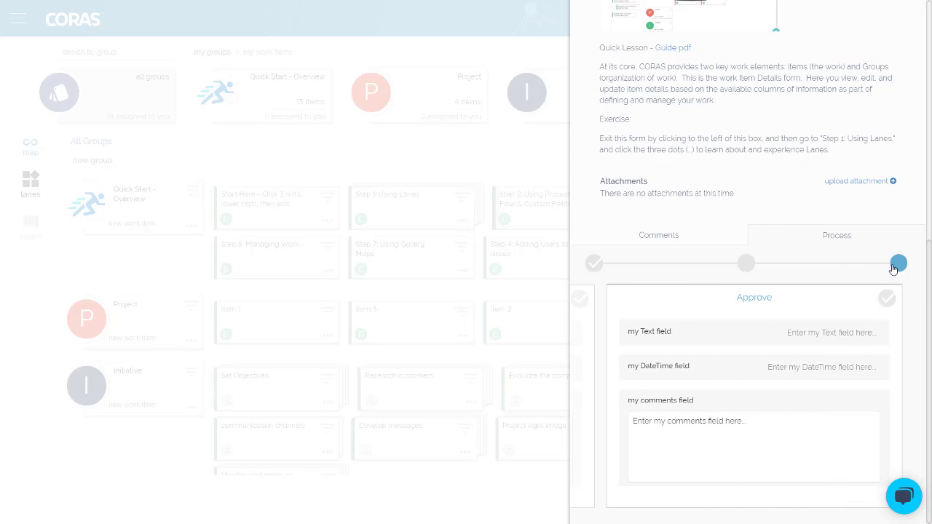
pyautogui.scroll(3, 865, 274)
pyautogui.click(528, 155)
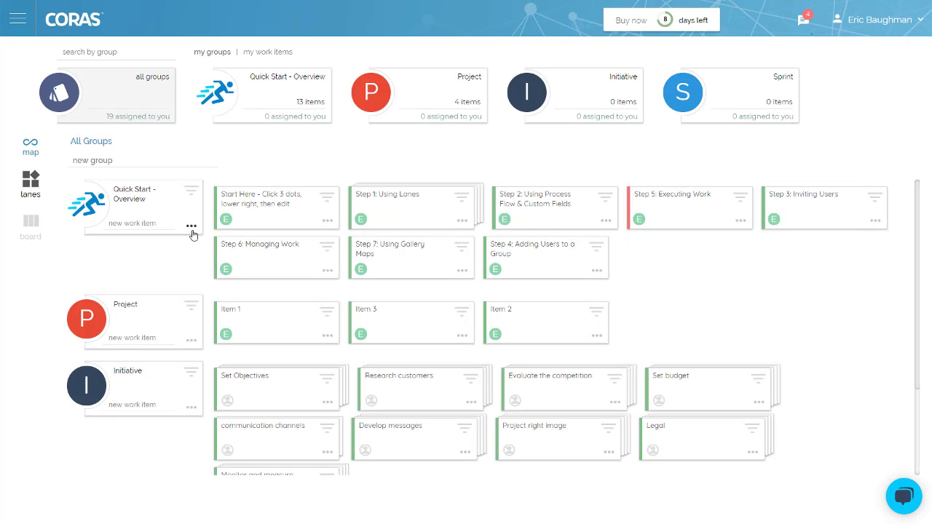
pyautogui.click(191, 227)
pyautogui.click(150, 220)
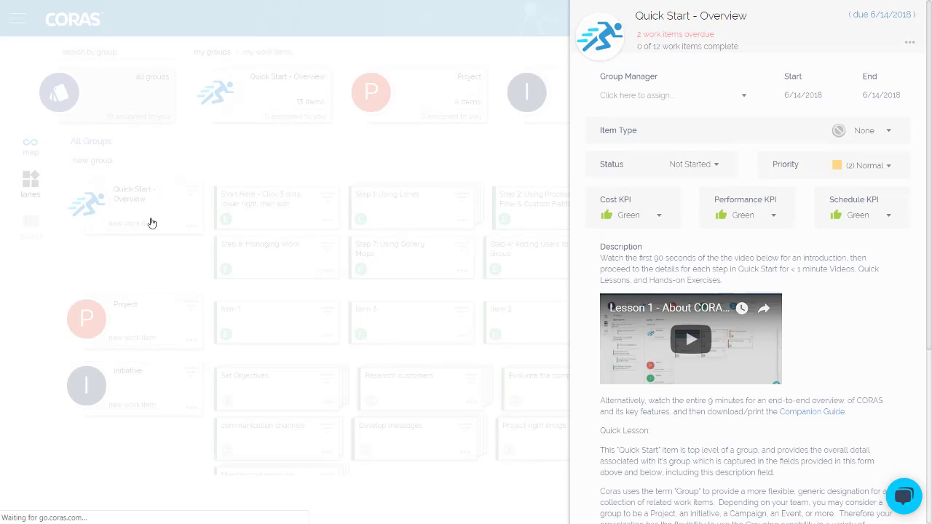
pyautogui.click(909, 46)
pyautogui.click(894, 140)
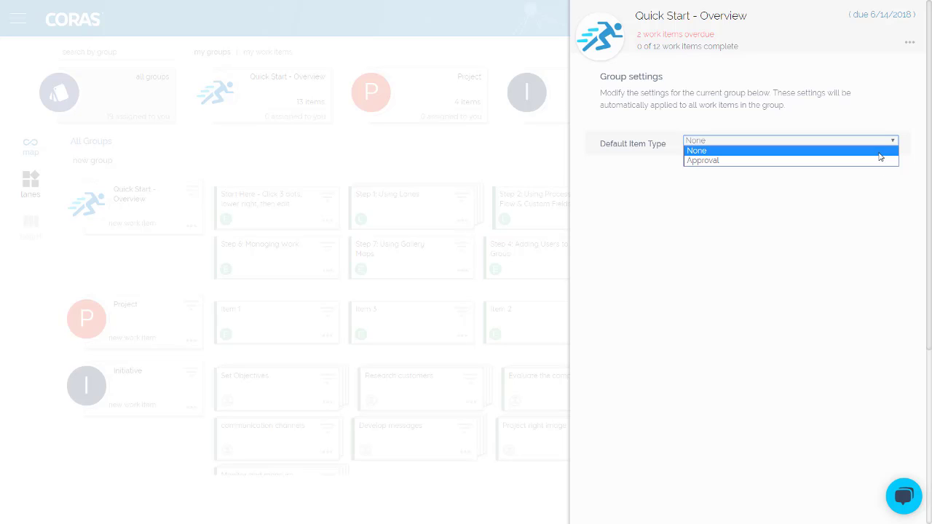
pyautogui.click(879, 154)
pyautogui.click(551, 150)
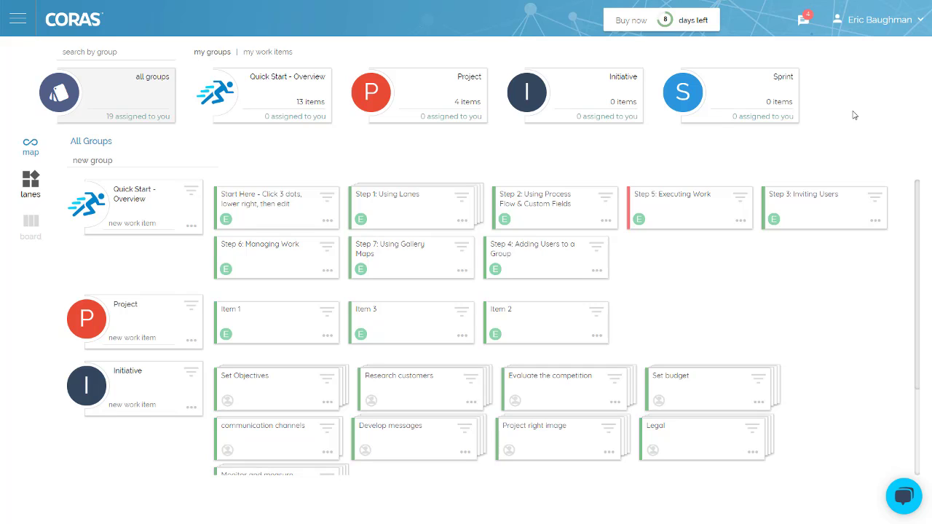
# Invite a new user in Manage Users, entering their name and pasted e-mail, then return home
pyautogui.click(878, 20)
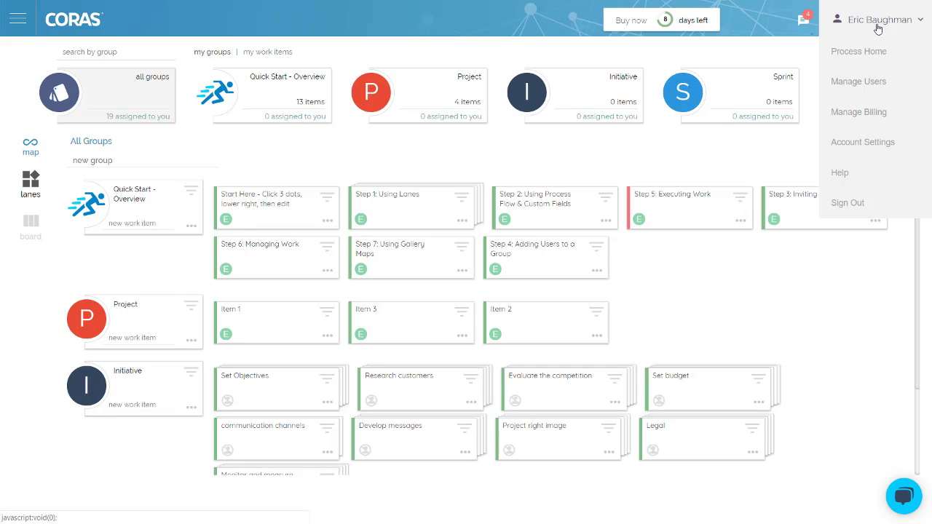
pyautogui.click(866, 81)
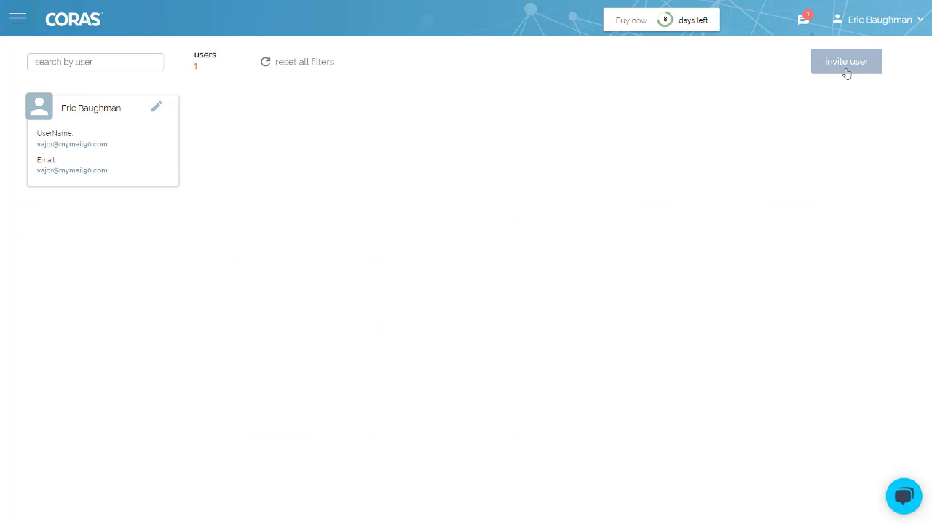
pyautogui.click(847, 65)
pyautogui.click(533, 102)
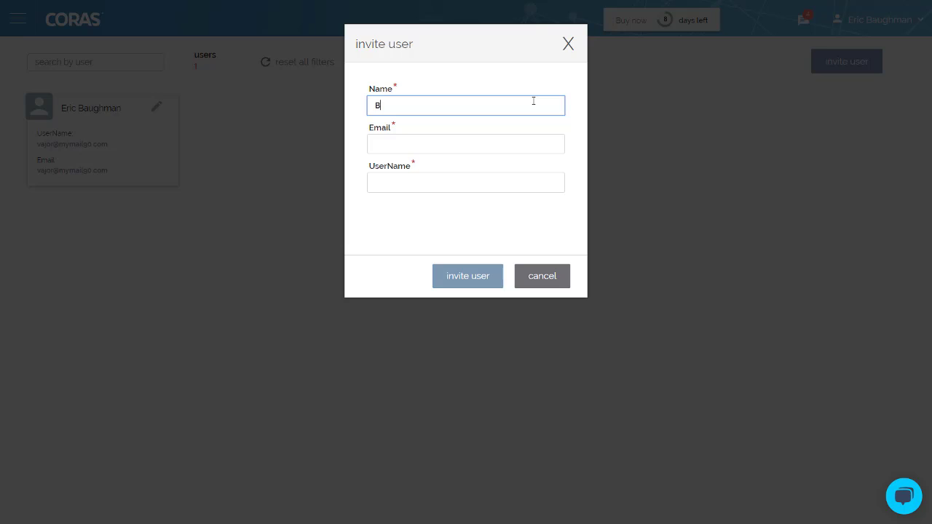
pyautogui.press('Tab')
pyautogui.hotkey('ctrl', 'v')
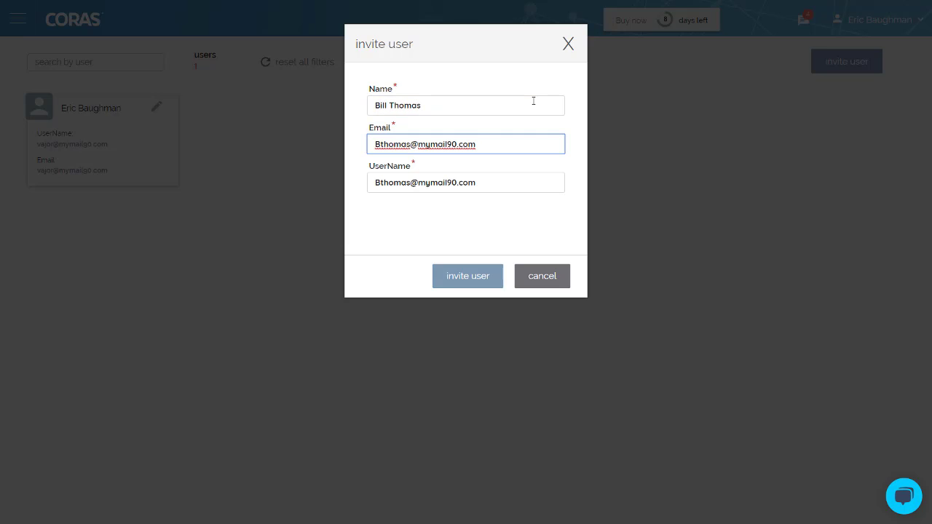
pyautogui.click(489, 277)
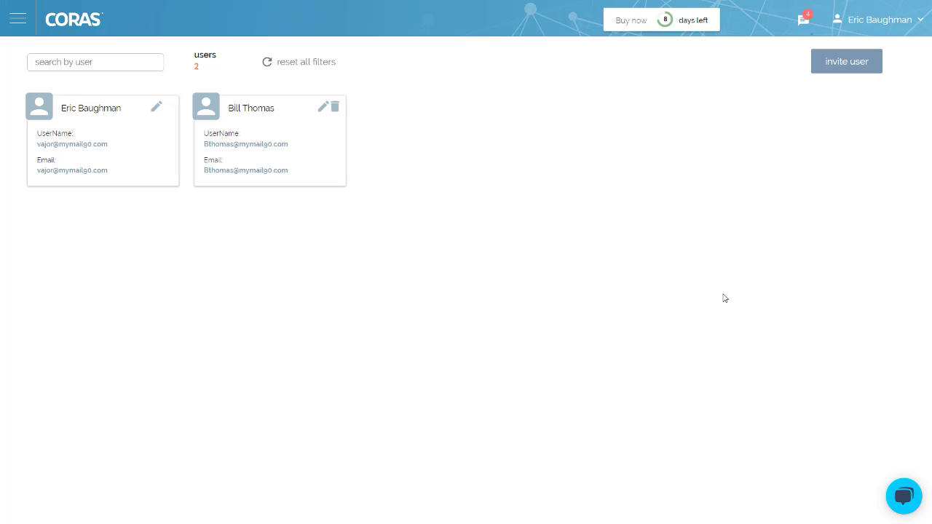
pyautogui.click(13, 22)
pyautogui.click(22, 56)
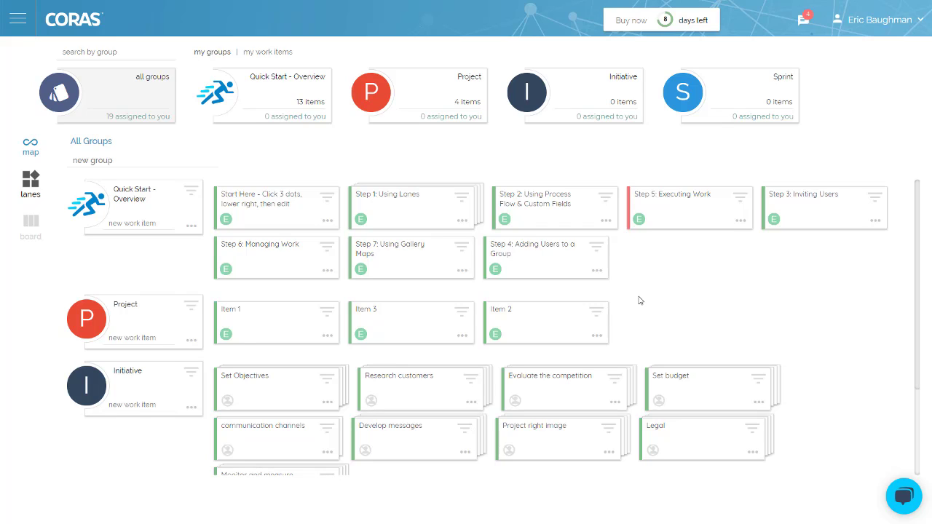
# Add the invited user to the Initiative group's team members
pyautogui.moveTo(585, 94)
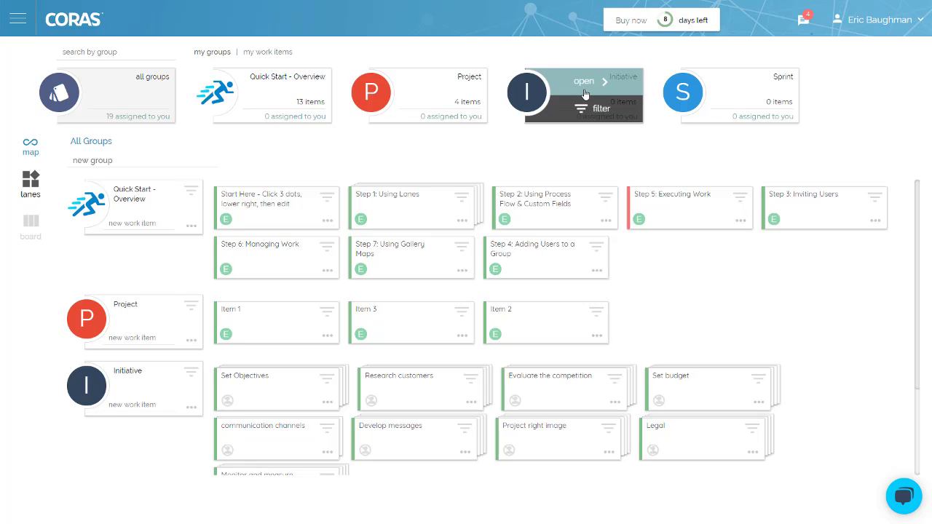
pyautogui.click(584, 93)
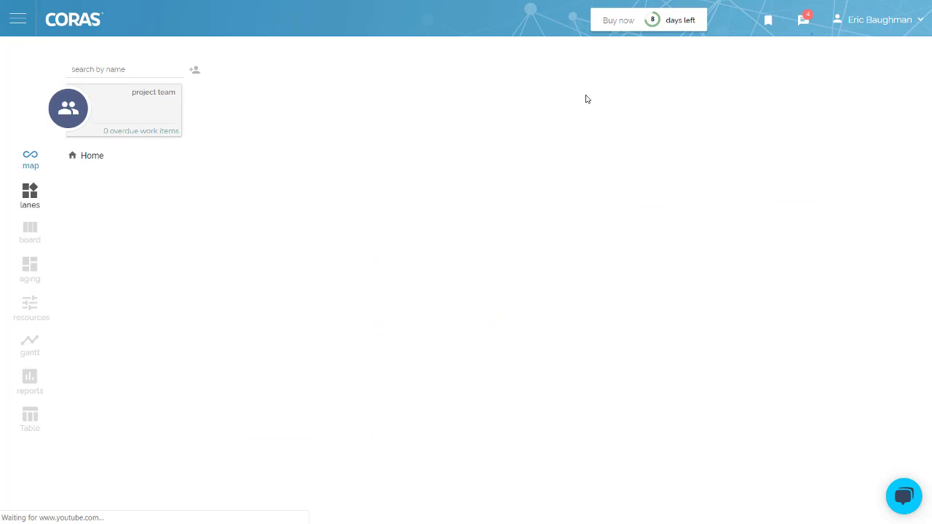
pyautogui.click(194, 71)
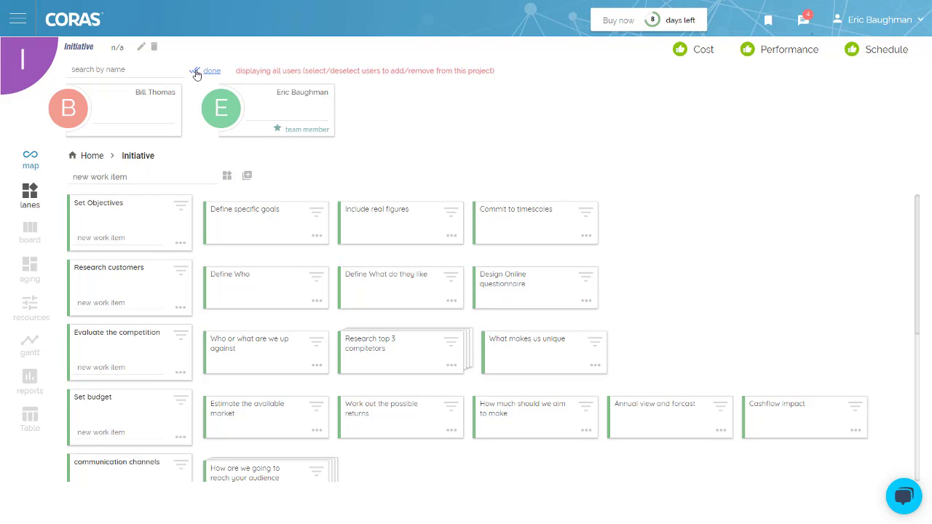
pyautogui.moveTo(172, 122)
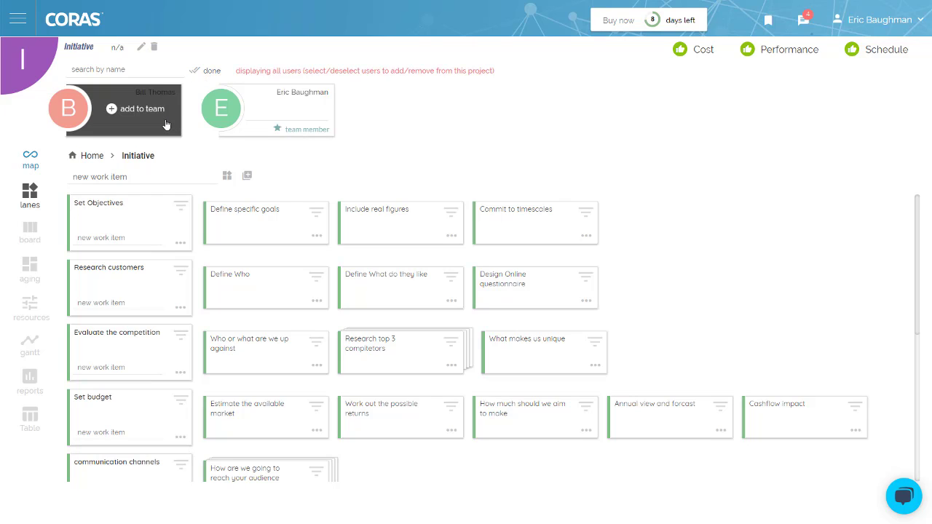
pyautogui.click(156, 110)
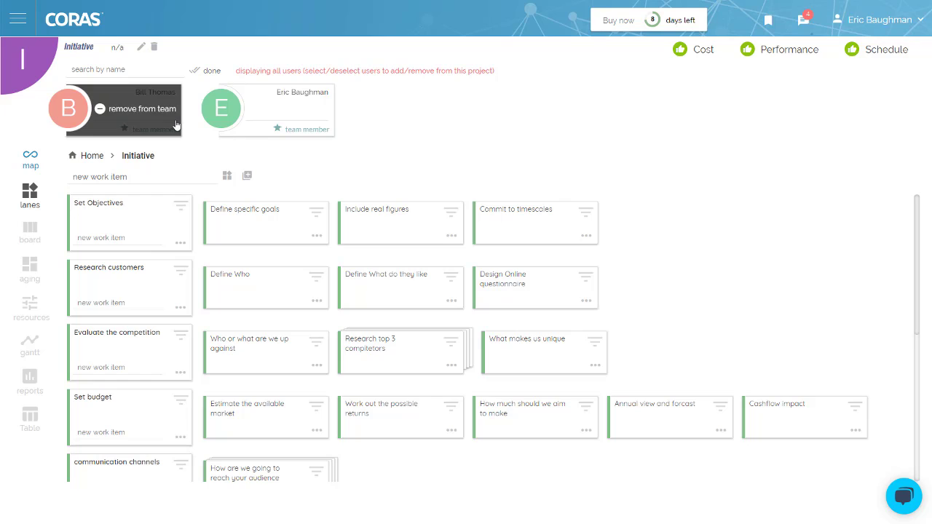
pyautogui.click(214, 71)
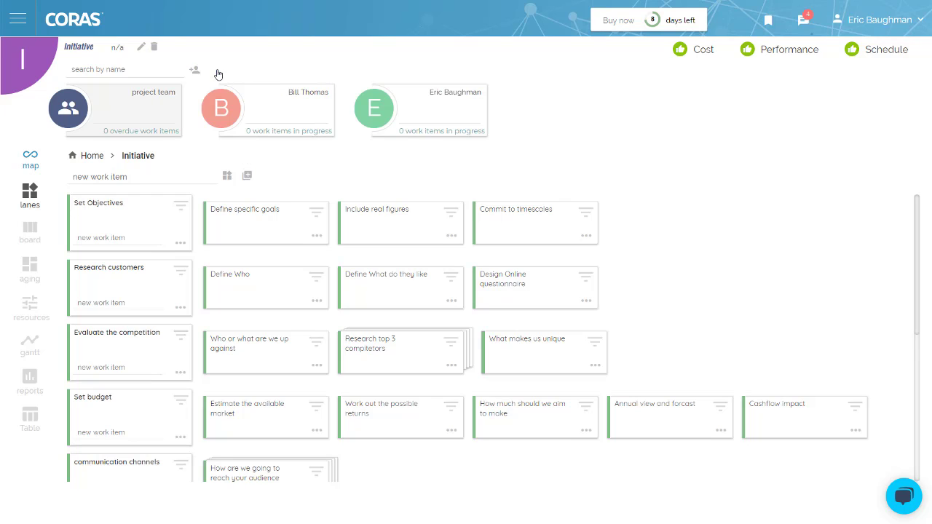
# Assign six Initiative items, including Include real figures and Commit to timescales, to the invited user
pyautogui.moveTo(284, 113)
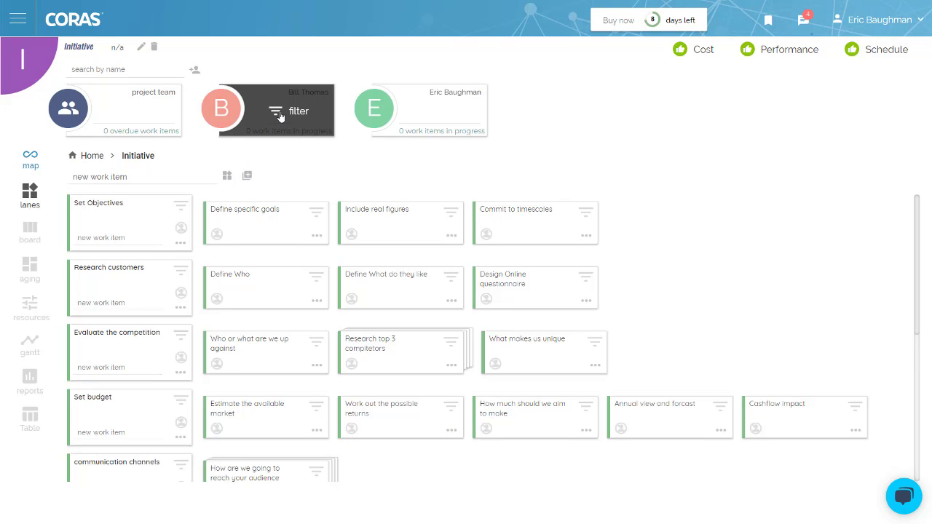
pyautogui.click(218, 234)
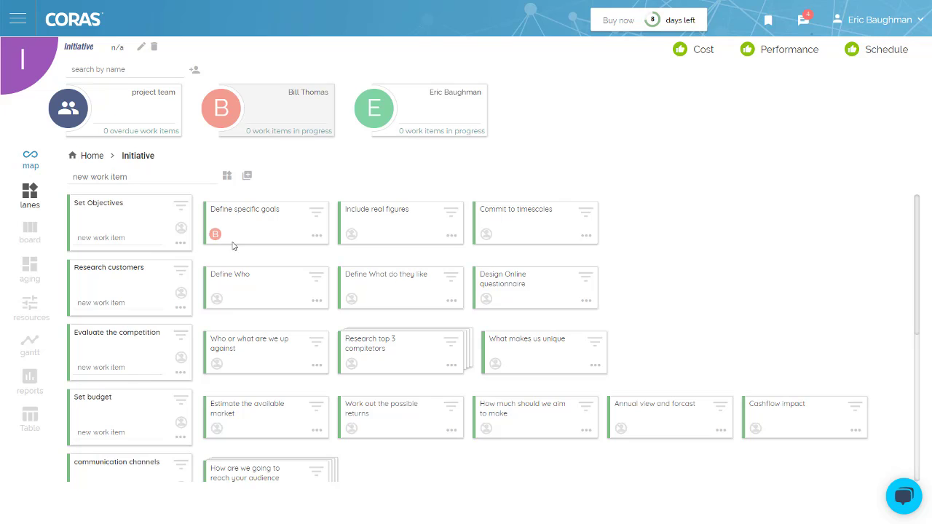
pyautogui.click(351, 298)
pyautogui.click(494, 364)
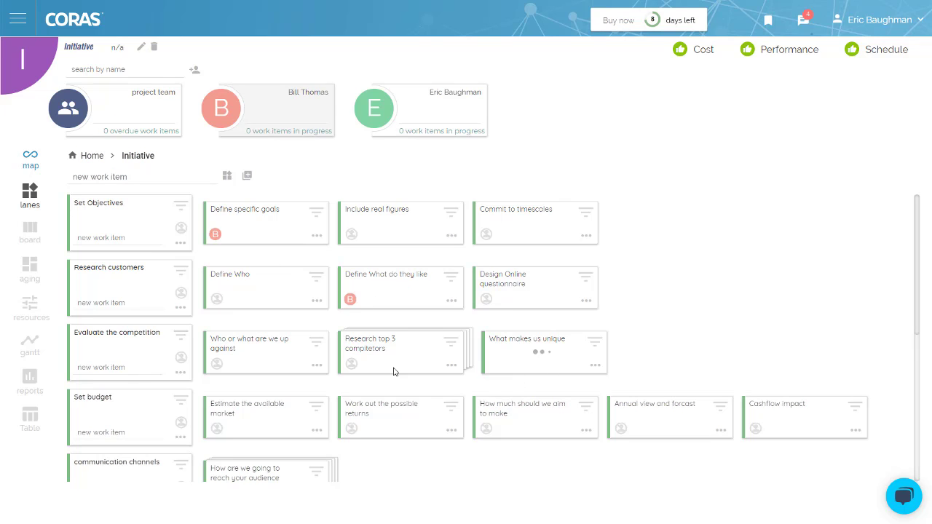
pyautogui.click(351, 364)
pyautogui.click(430, 108)
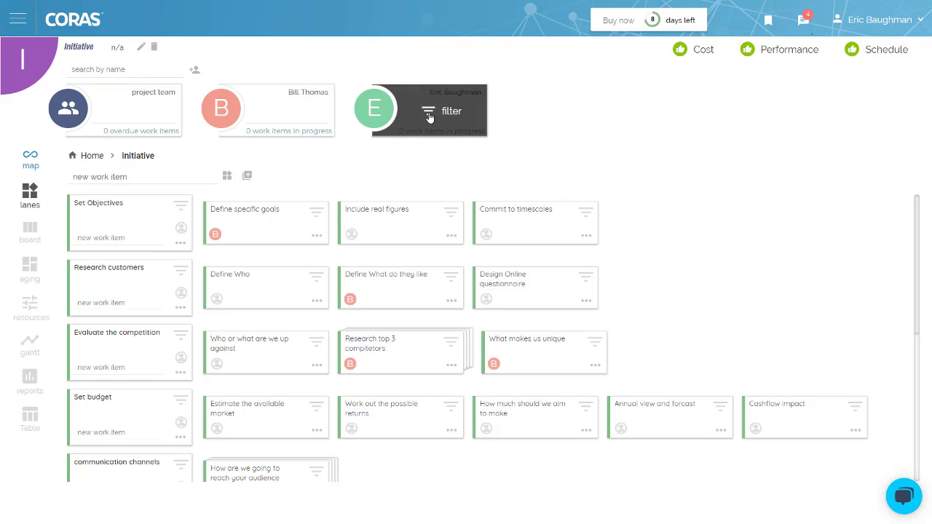
pyautogui.click(351, 234)
pyautogui.click(487, 233)
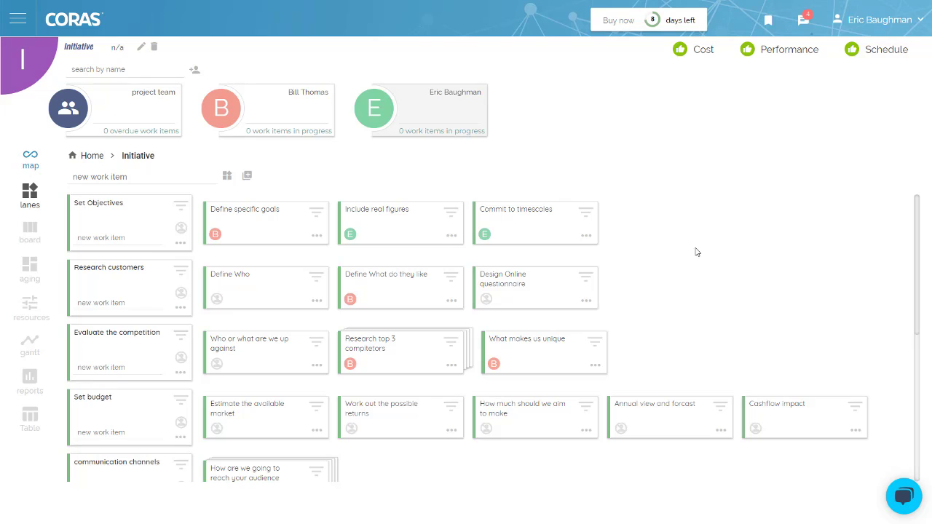
# Go home, view the Start Here item's details, and switch the groups to the board view
pyautogui.click(23, 27)
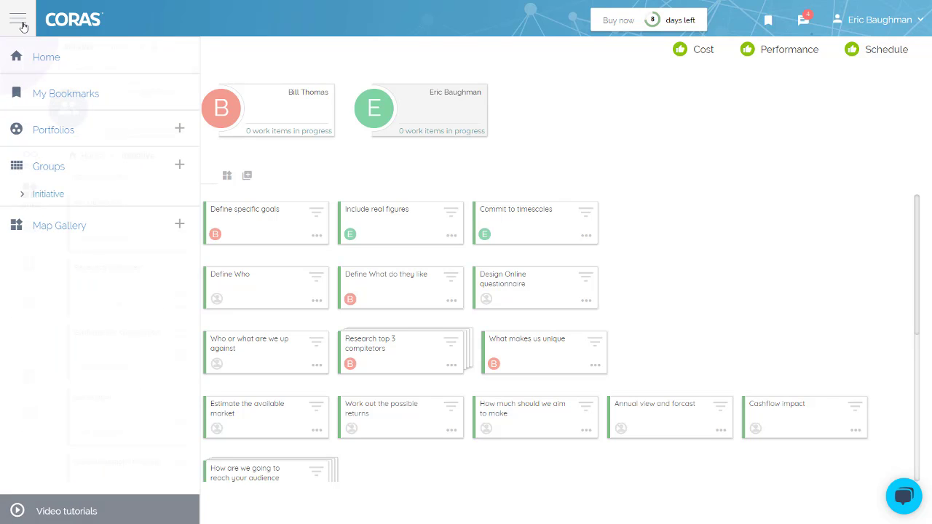
pyautogui.click(38, 56)
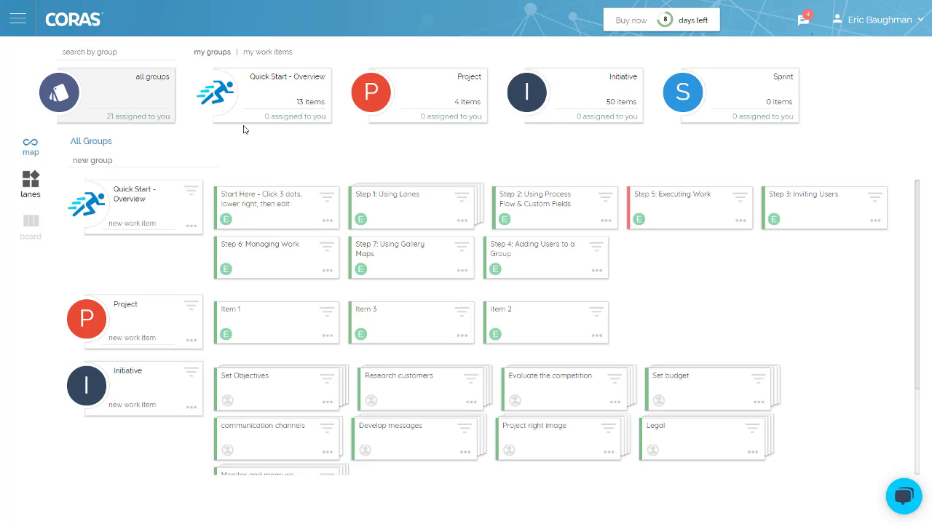
pyautogui.click(218, 53)
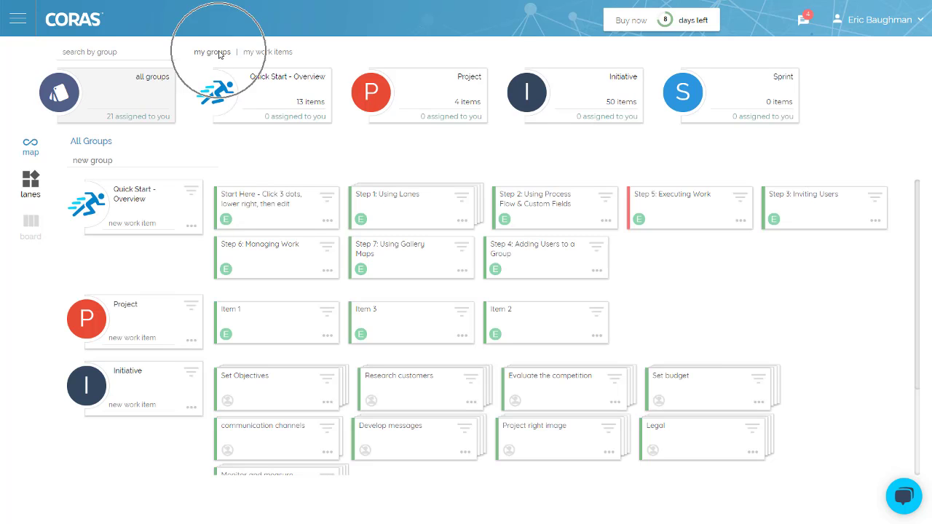
pyautogui.click(249, 55)
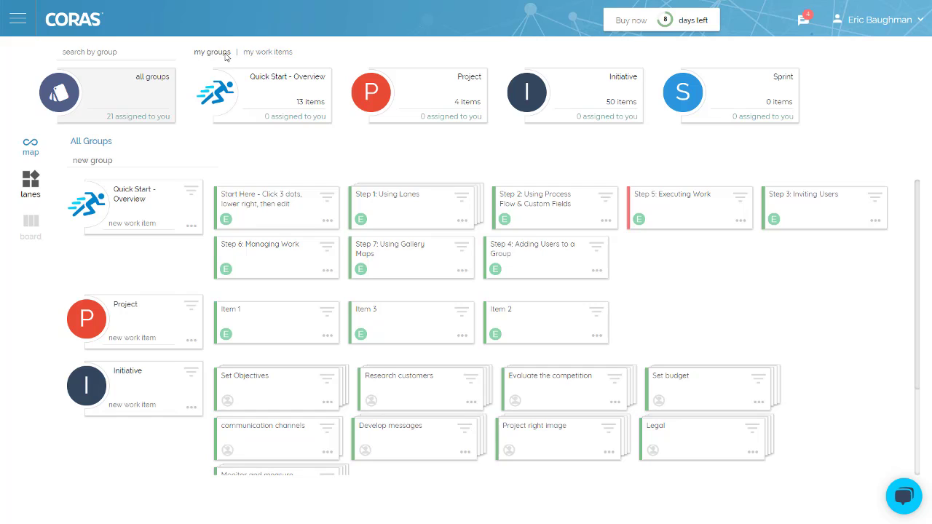
pyautogui.click(225, 53)
pyautogui.click(327, 221)
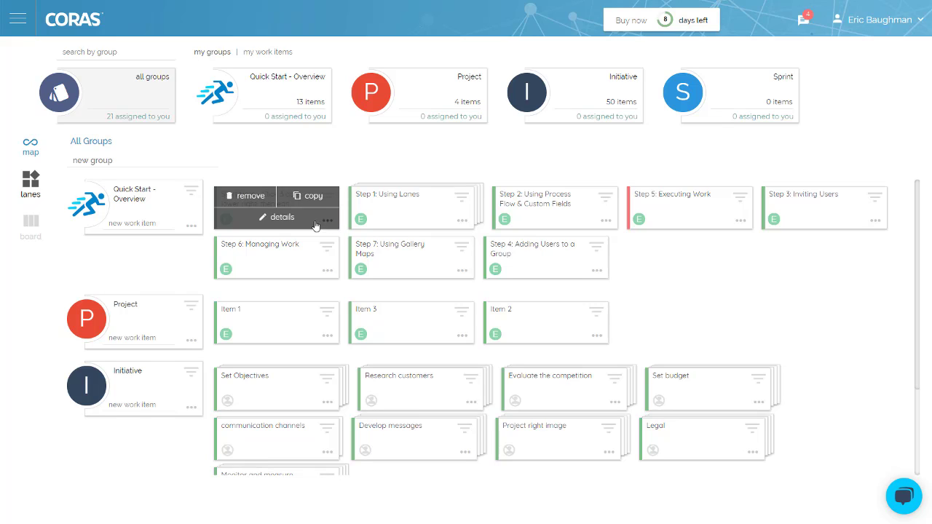
pyautogui.click(278, 227)
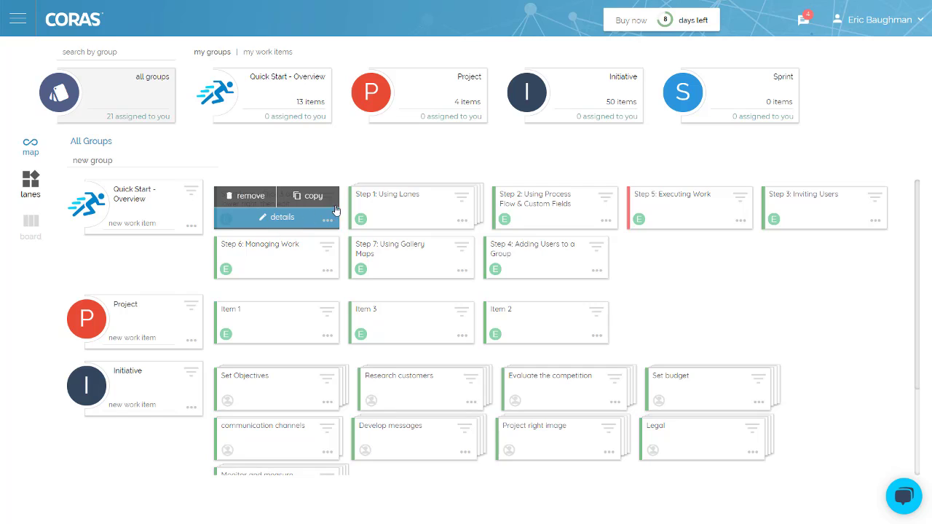
pyautogui.click(30, 224)
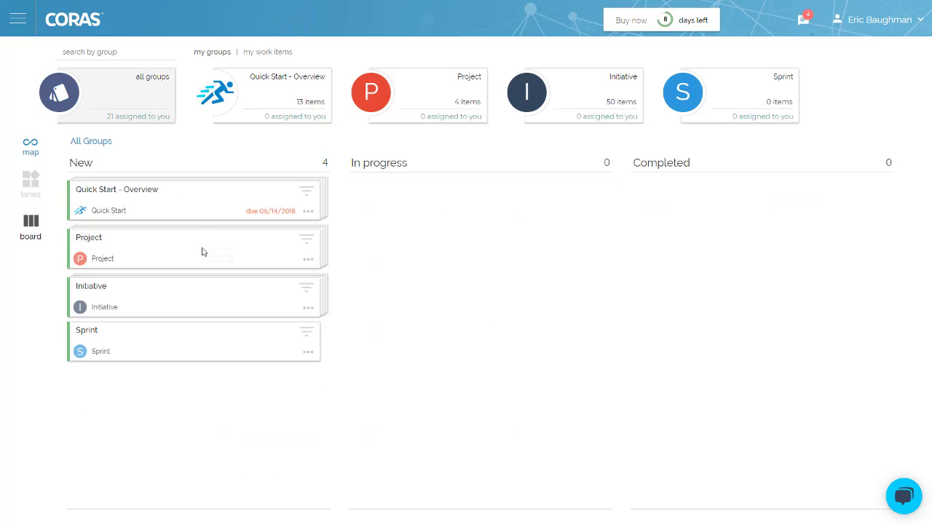
pyautogui.moveTo(202, 252)
pyautogui.mouseDown()
pyautogui.moveTo(519, 223)
pyautogui.moveTo(189, 252)
pyautogui.mouseUp()
# In my work items, move Child Item 1 to In progress and Click All Groups to Completed, then view by aging
pyautogui.click(277, 52)
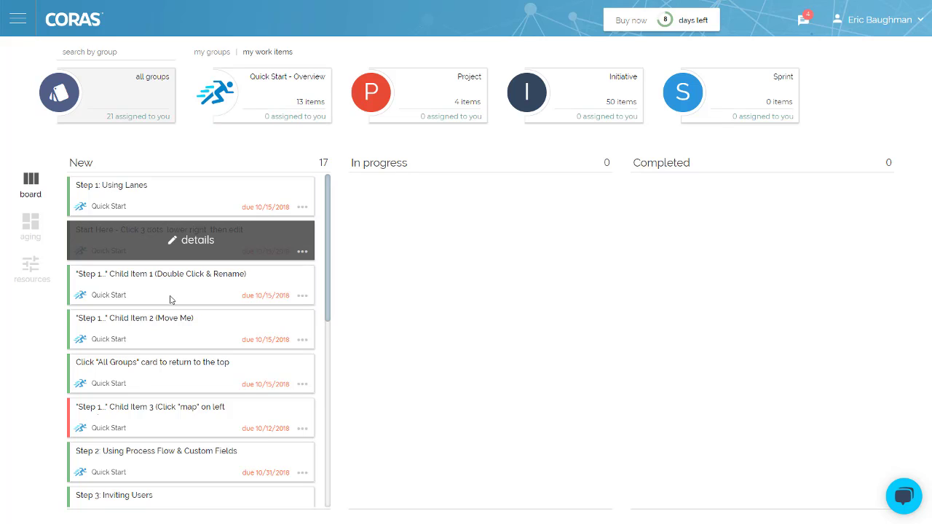
pyautogui.moveTo(170, 300); pyautogui.dragTo(475, 249)
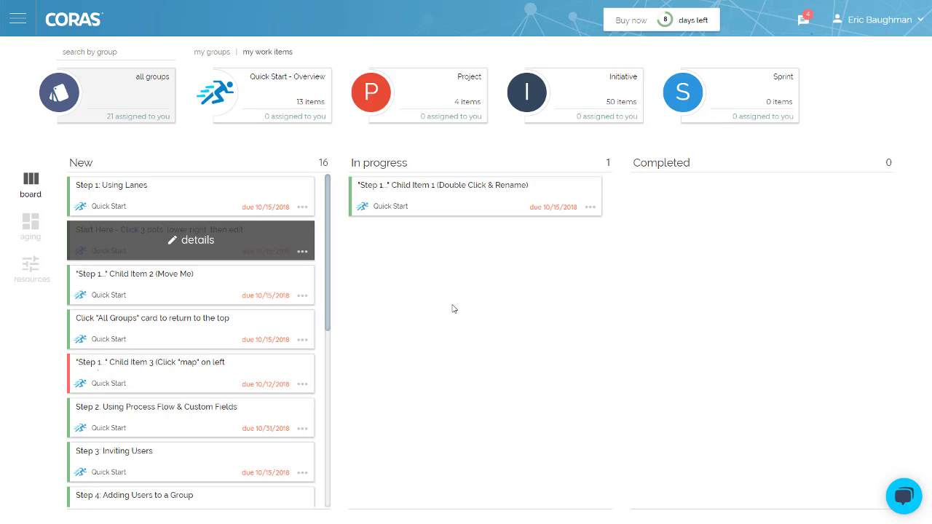
pyautogui.moveTo(225, 332); pyautogui.dragTo(775, 201)
pyautogui.click(40, 231)
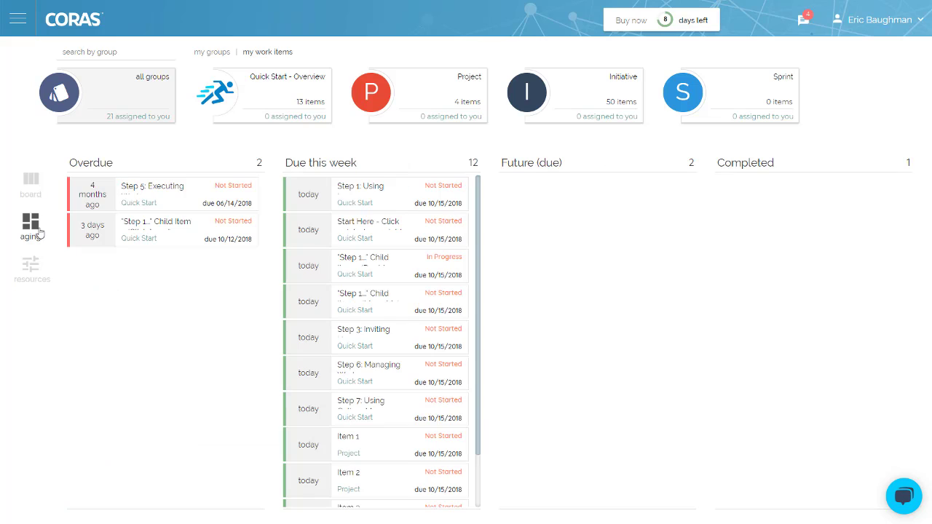
# Switch my work items to the weekly resources timeline view
pyautogui.click(34, 270)
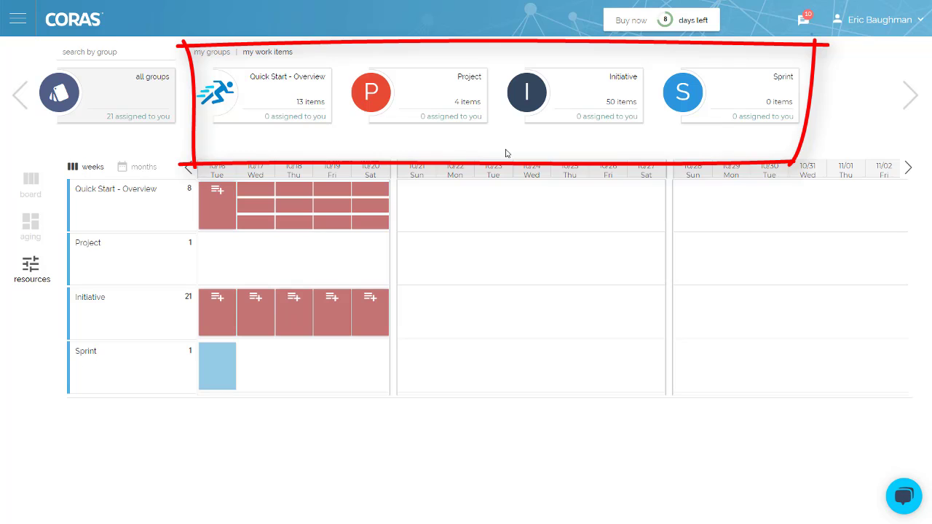
# In Initiative, move Define specific goals after Include real figures, then view board, aging, resources and Gantt
pyautogui.click(587, 96)
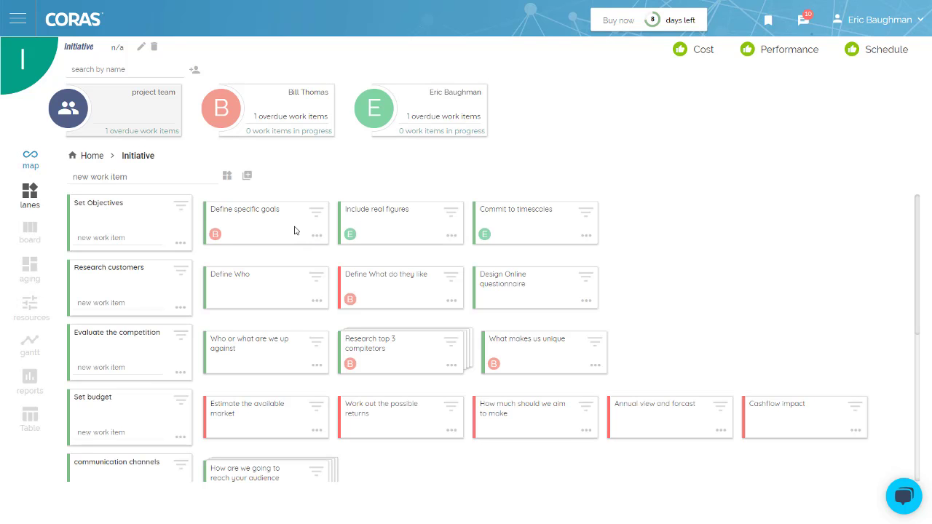
pyautogui.moveTo(295, 231); pyautogui.dragTo(414, 231)
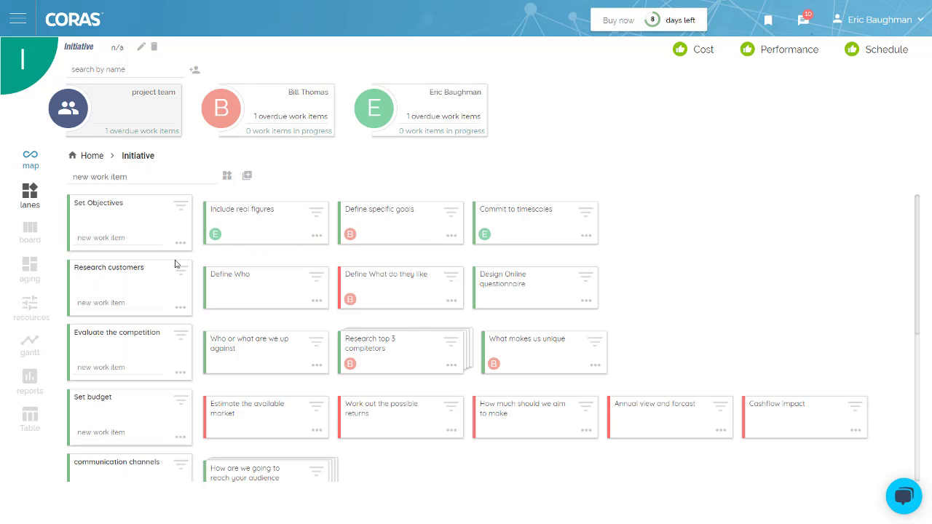
pyautogui.click(31, 232)
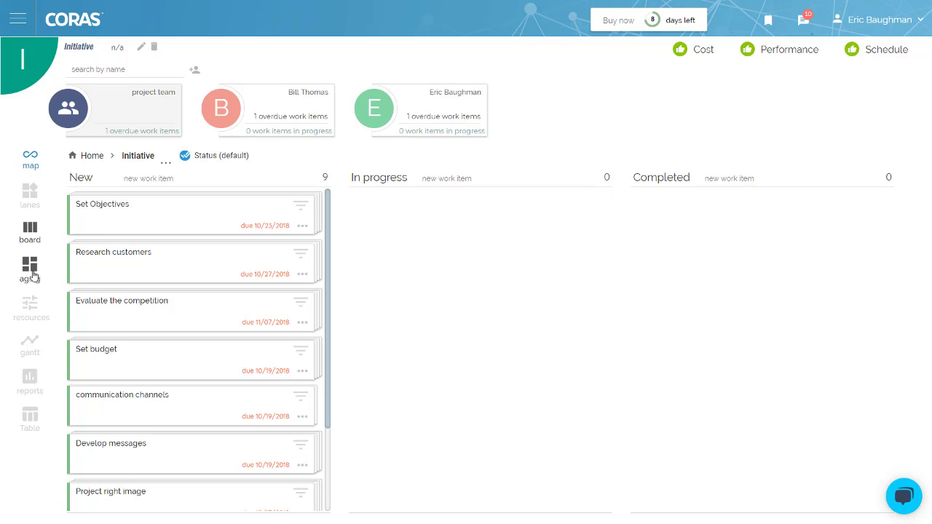
pyautogui.click(32, 275)
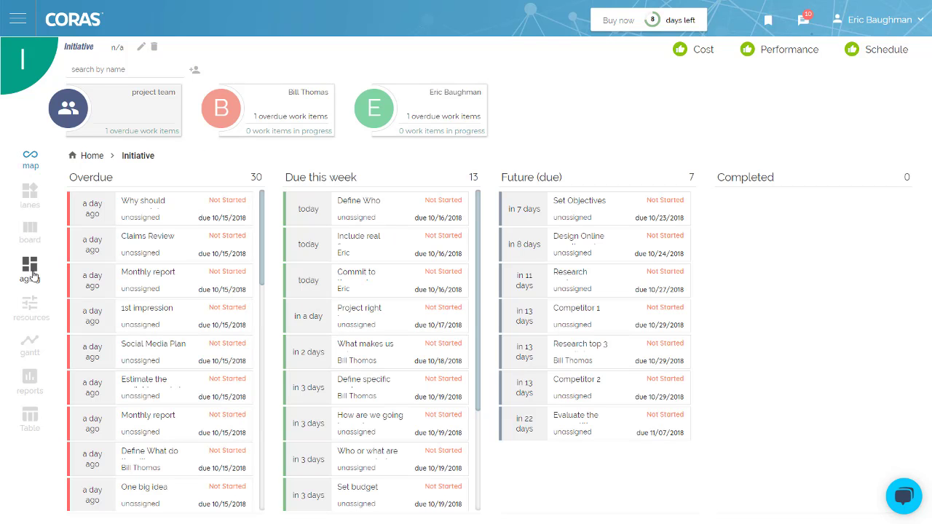
pyautogui.click(32, 316)
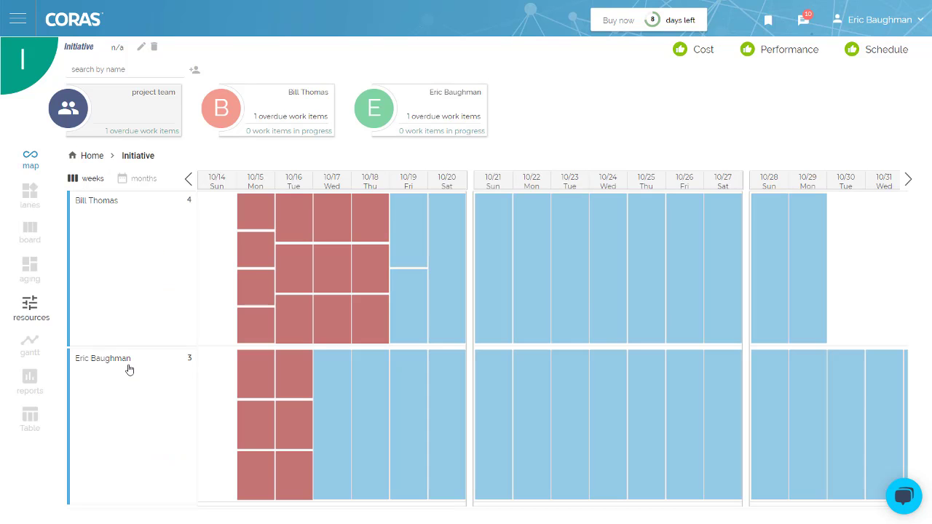
pyautogui.click(31, 345)
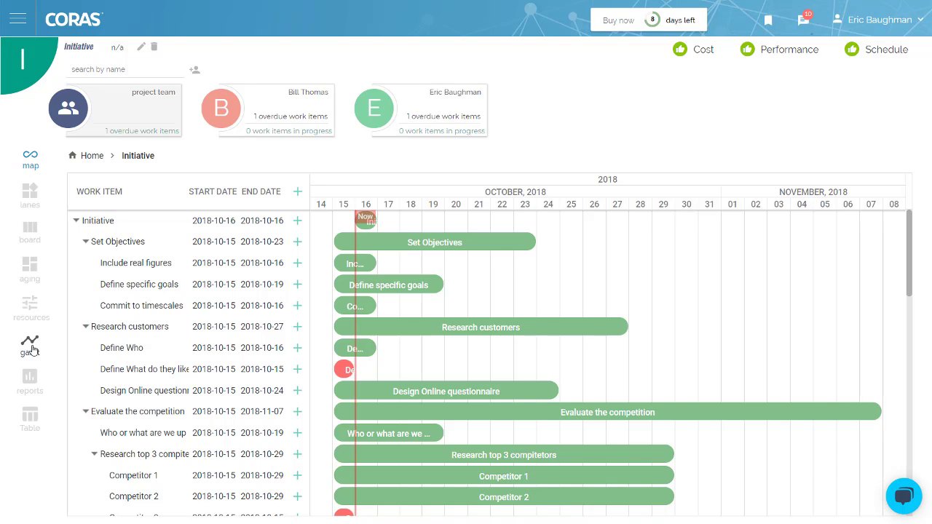
pyautogui.click(29, 195)
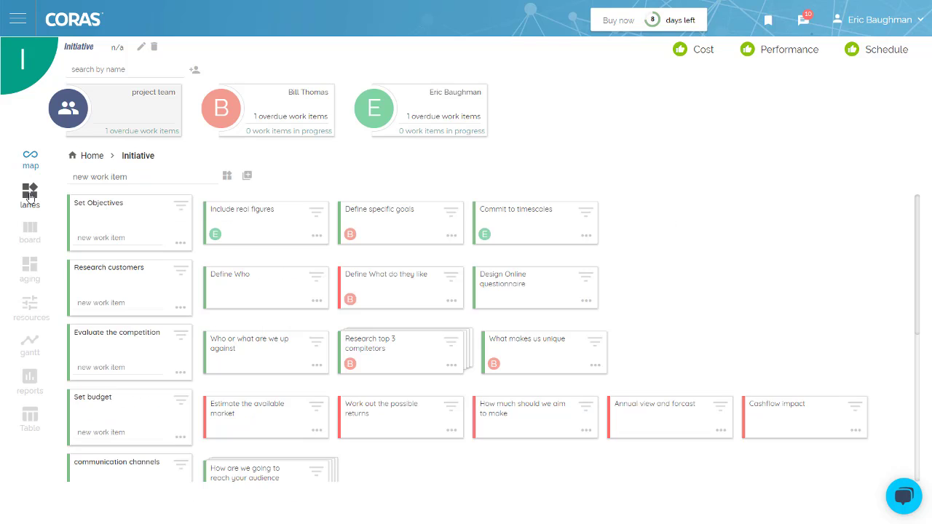
pyautogui.click(316, 237)
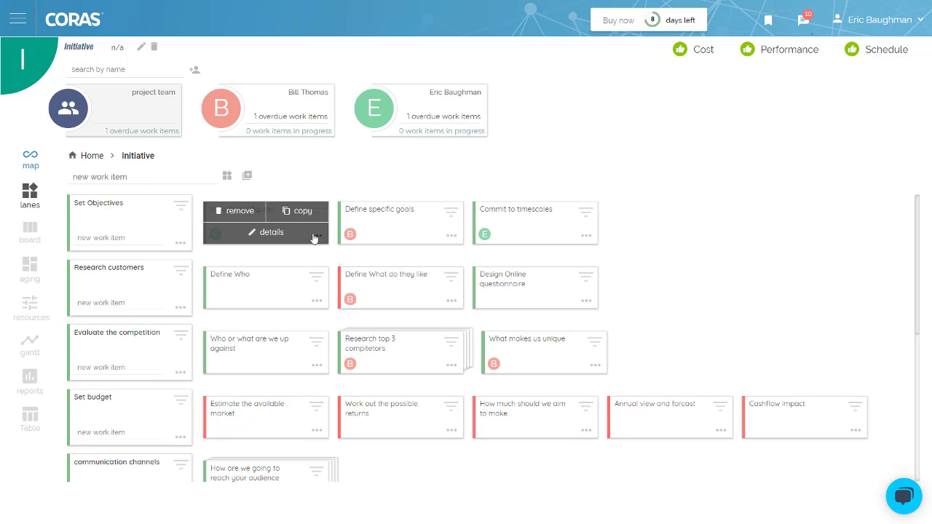
pyautogui.click(267, 233)
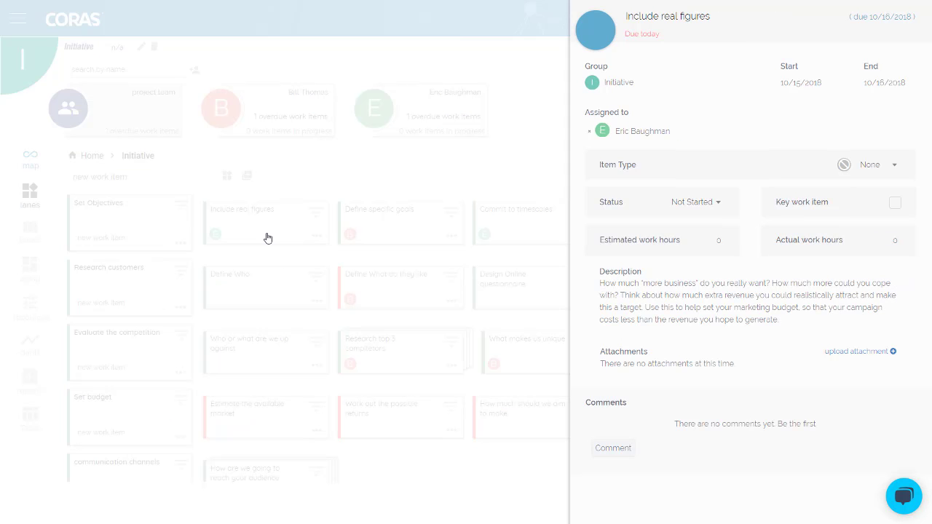
pyautogui.click(848, 357)
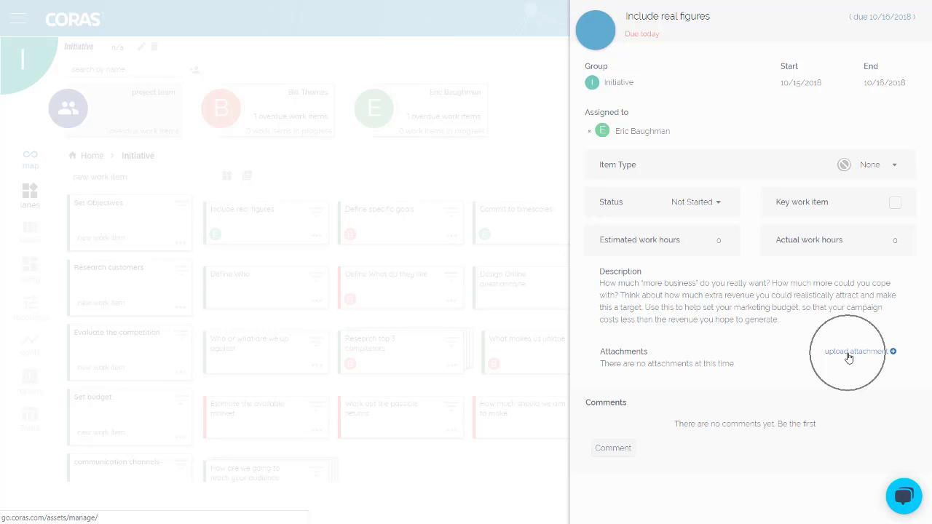
pyautogui.click(512, 194)
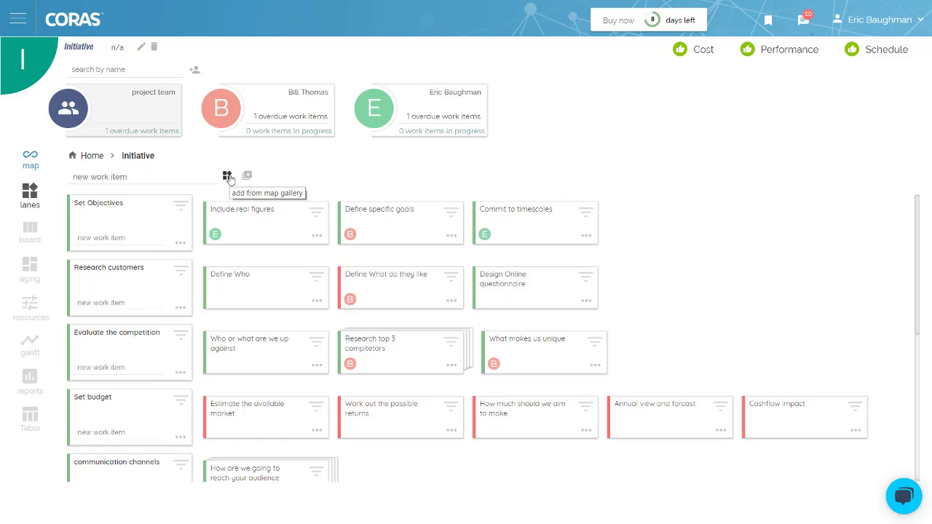
# Scroll through the 52-template Map Gallery, then go back to the Home groups page
pyautogui.click(11, 29)
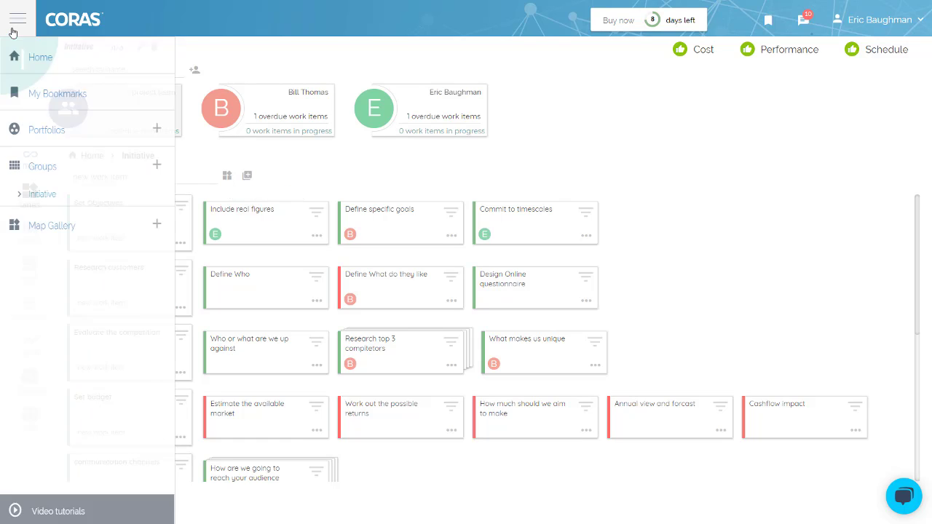
pyautogui.click(65, 234)
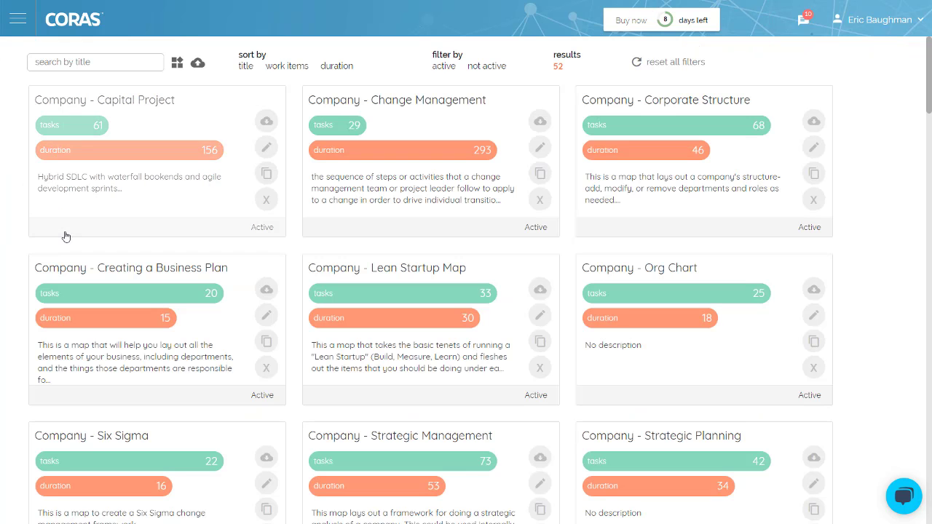
pyautogui.moveTo(929, 107); pyautogui.dragTo(929, 86)
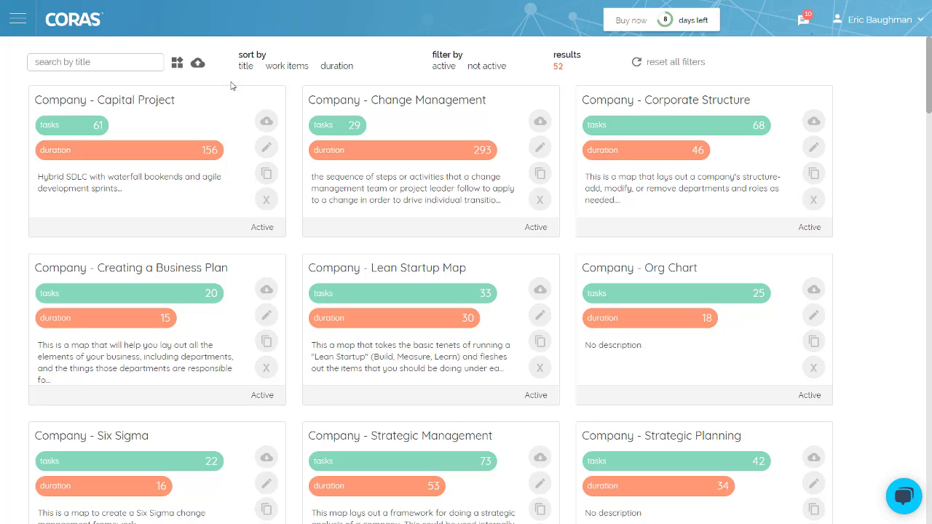
pyautogui.click(20, 21)
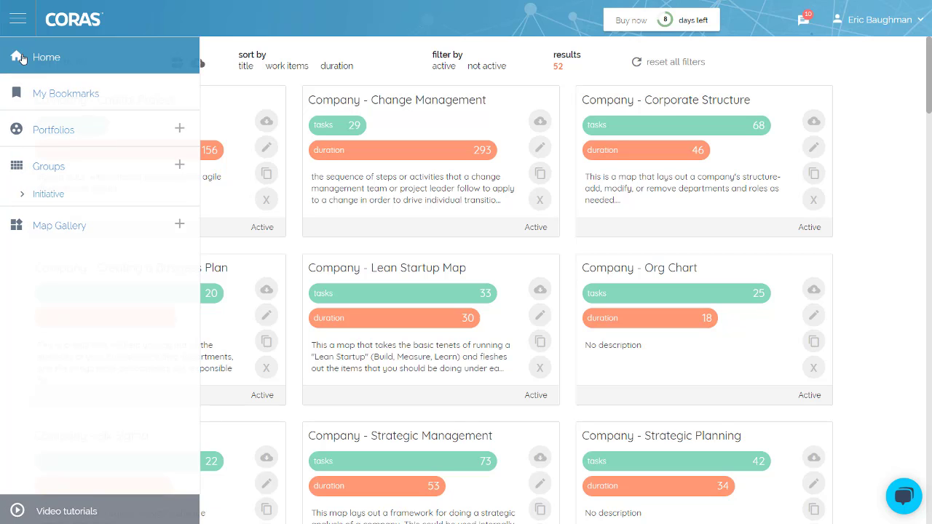
pyautogui.click(23, 57)
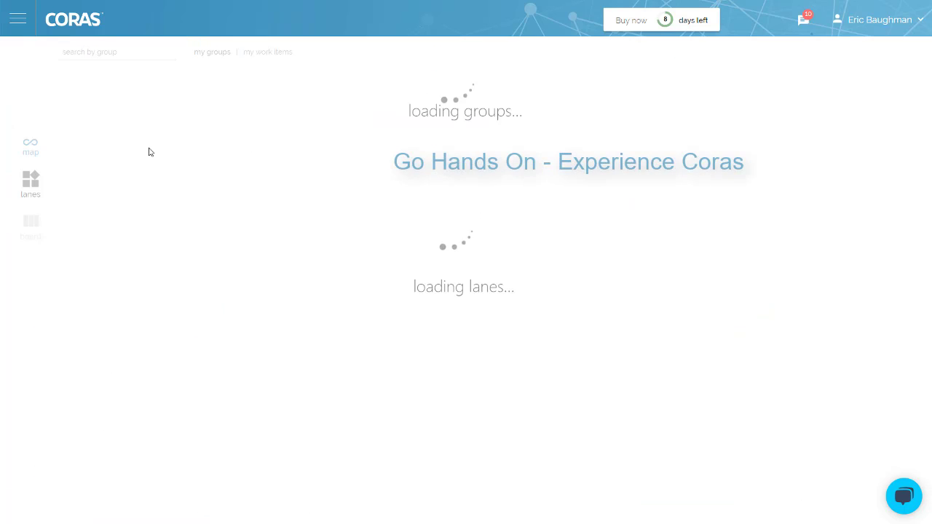